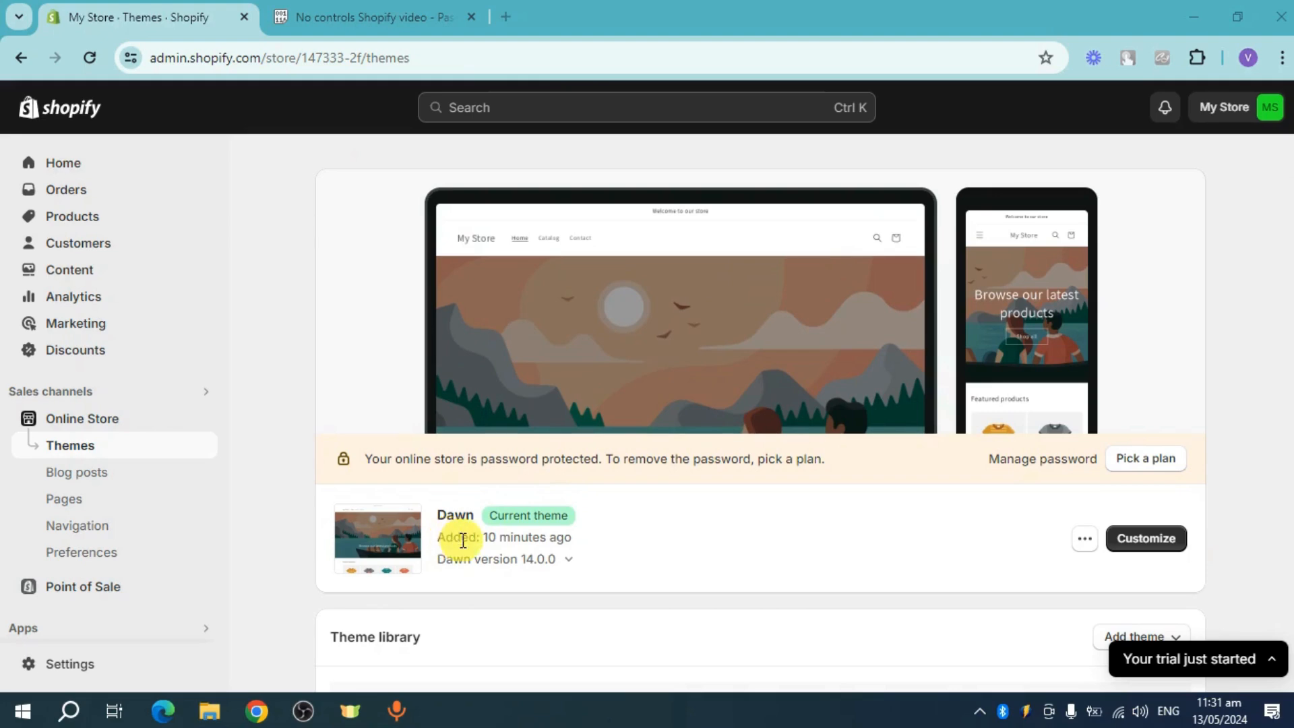
Open the Shopify theme store from the theme library and close the unrelated video browser tab.
scroll(904, 522, down, 3)
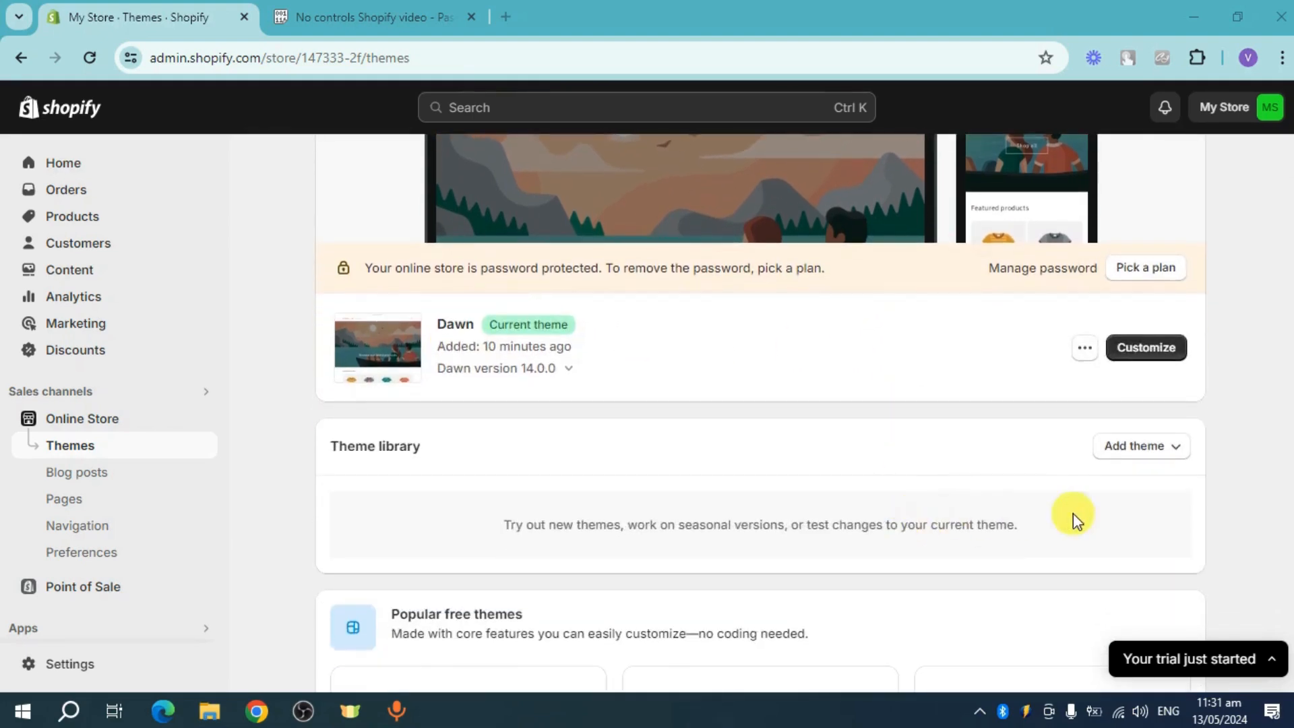
click(1164, 446)
click(1129, 487)
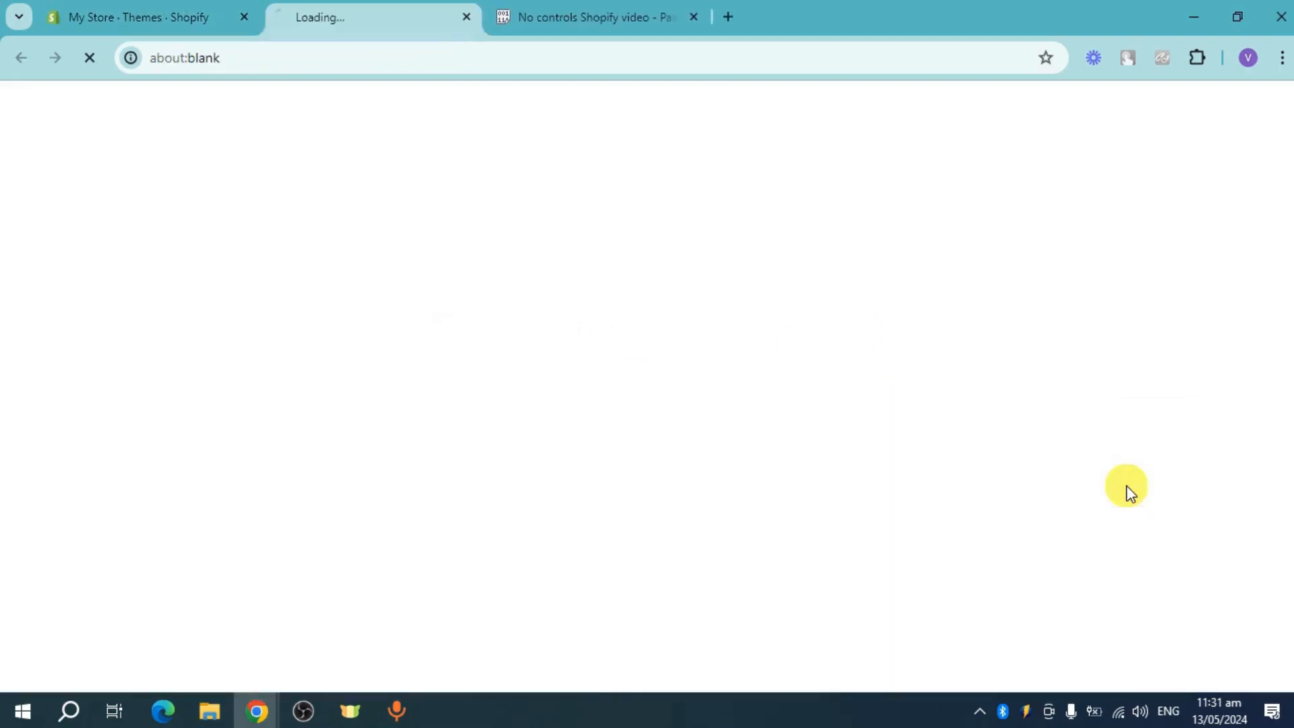
click(698, 19)
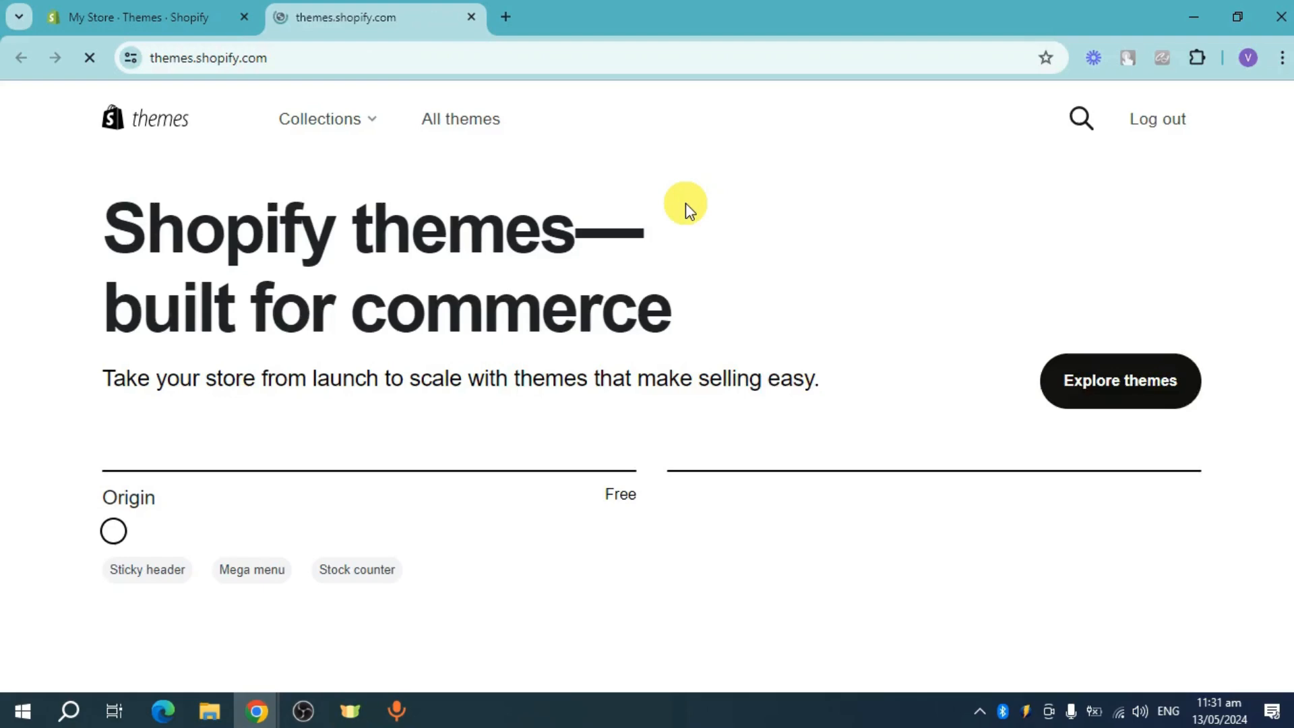
Find the free Craft theme in the theme store and add it to the store's theme library.
scroll(613, 290, down, 3)
scroll(615, 291, down, 3)
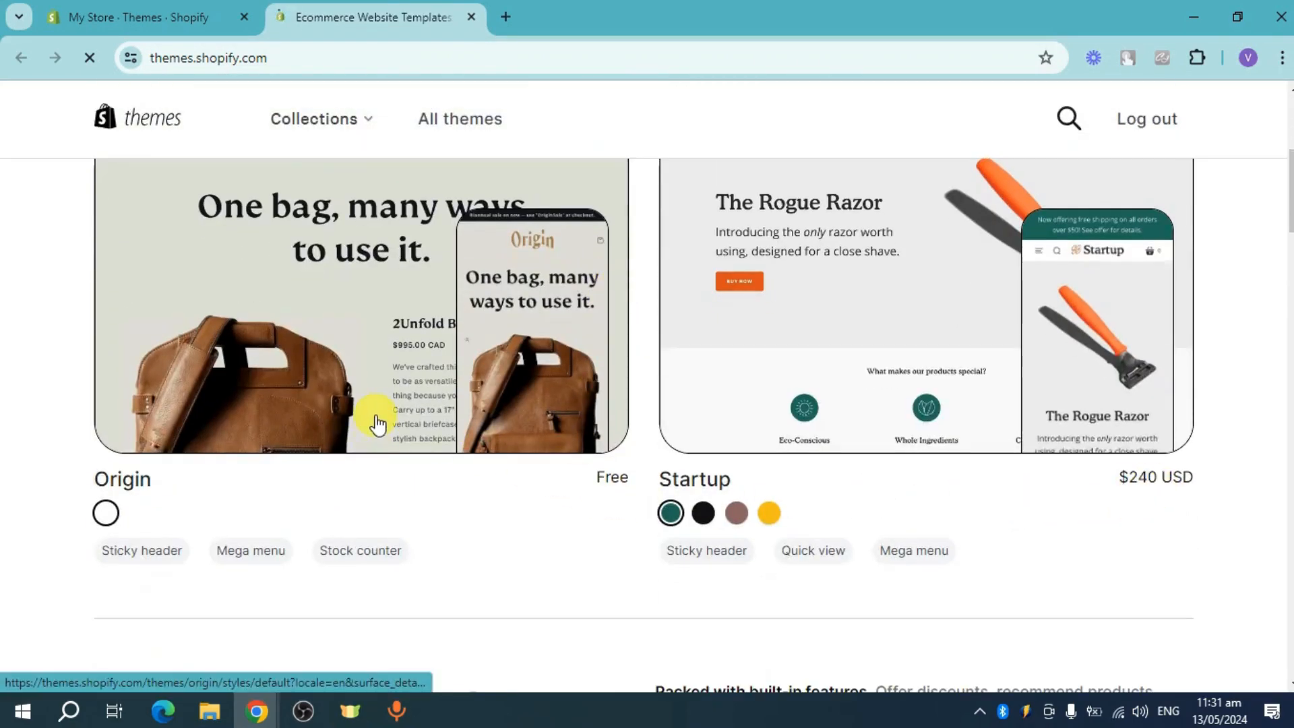
scroll(380, 416, down, 10)
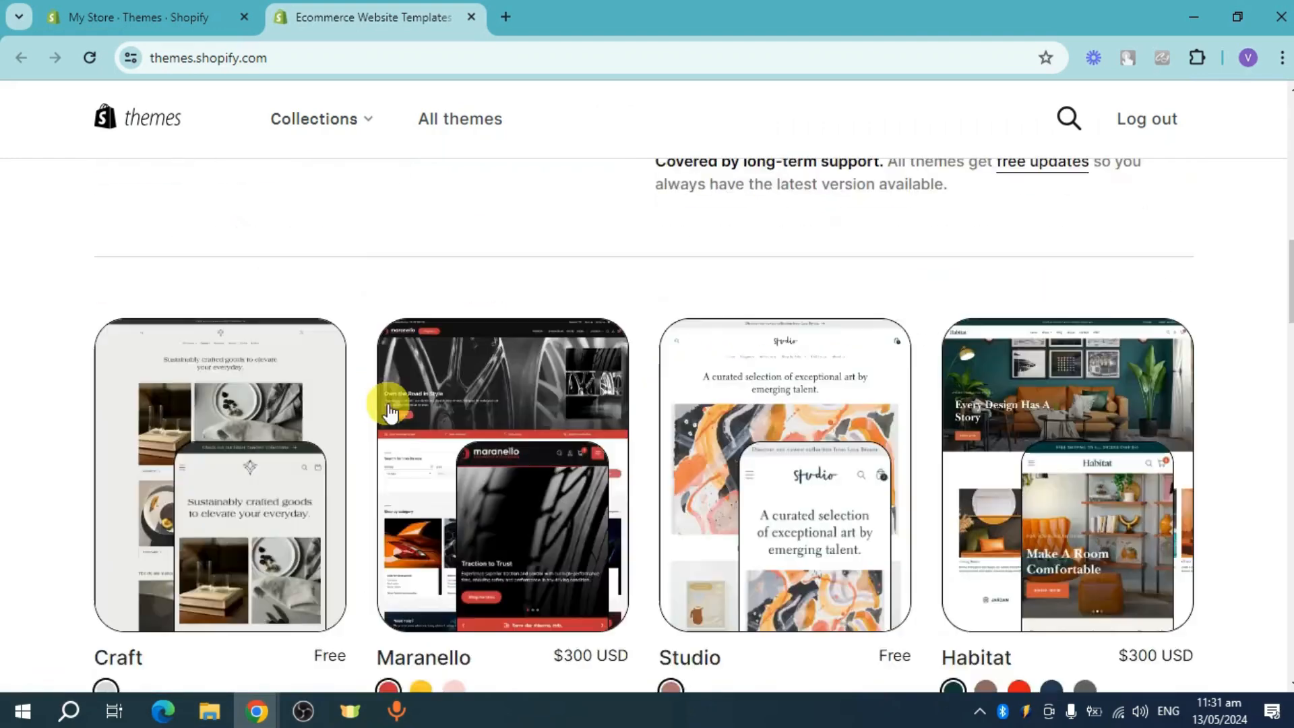
scroll(475, 391, down, 3)
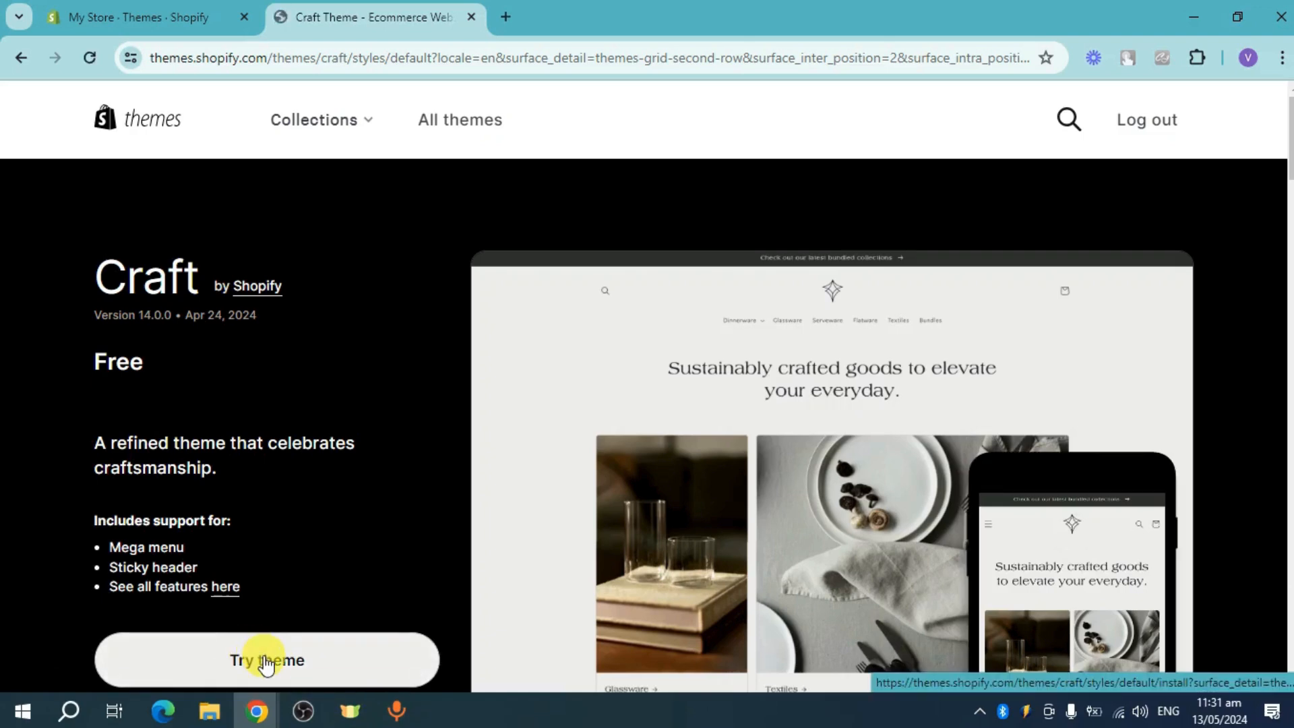
click(266, 660)
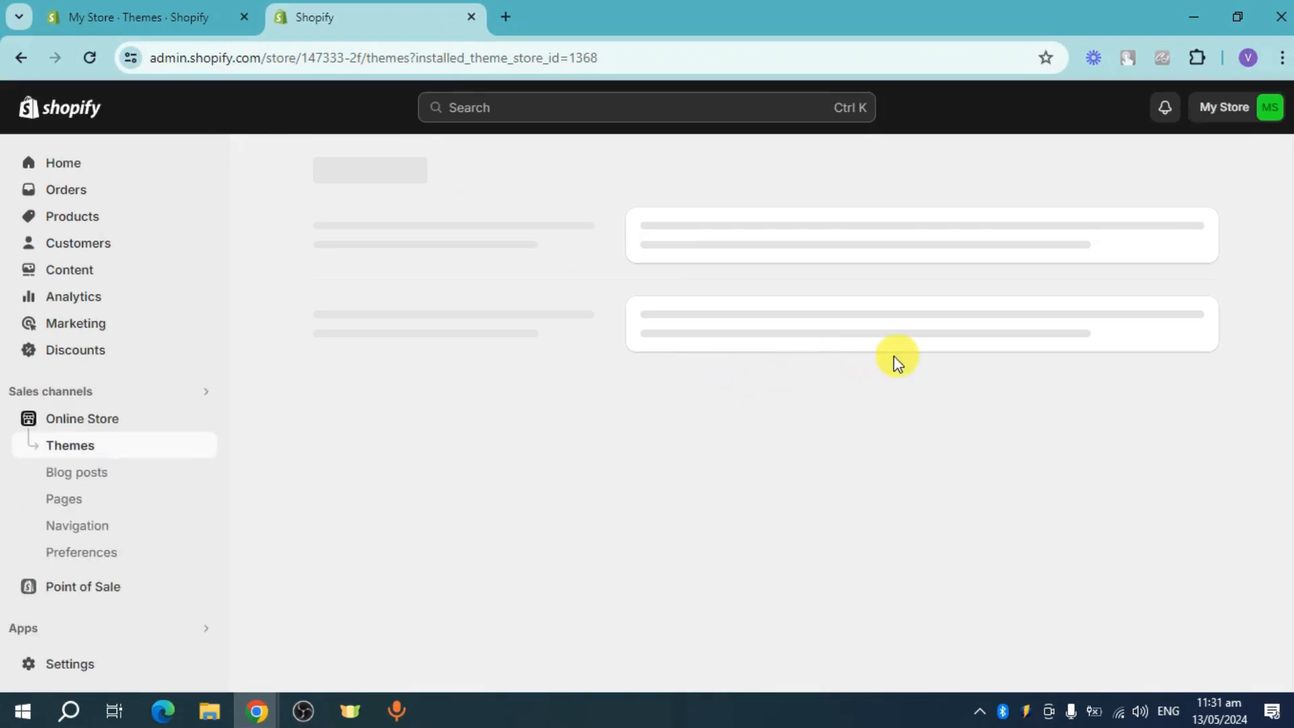
click(1262, 530)
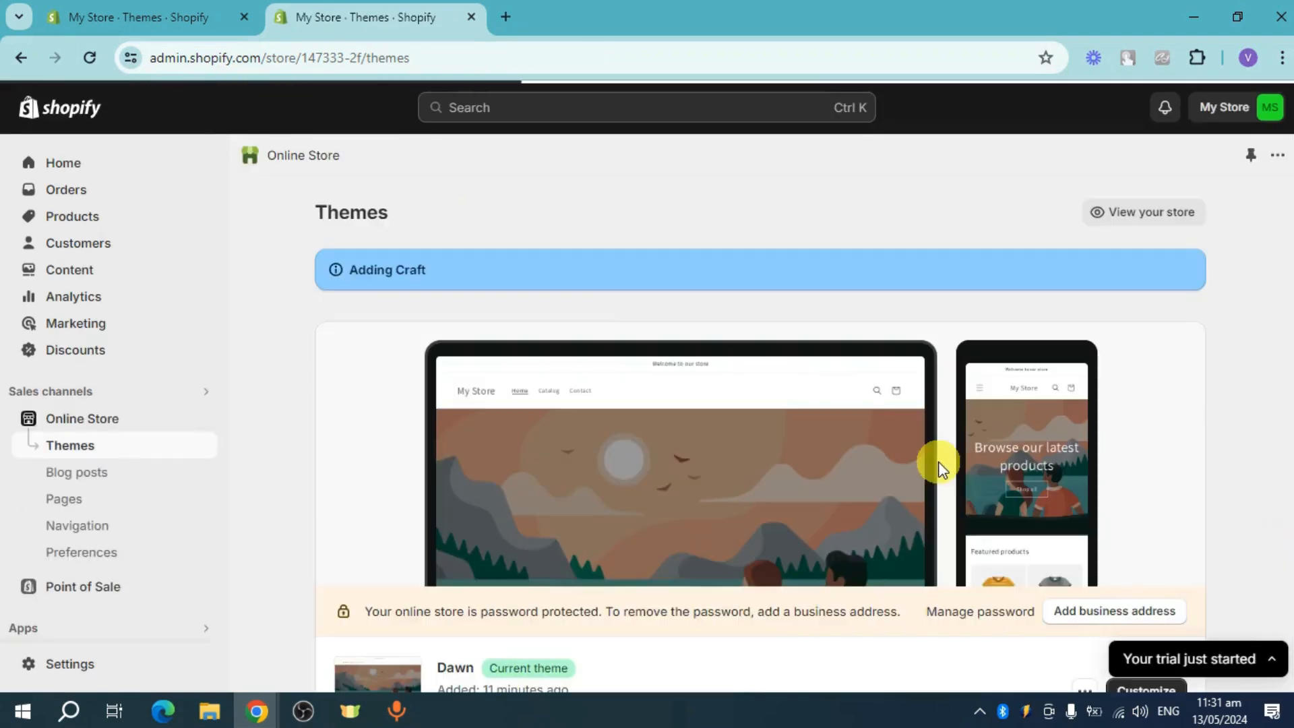
Publish the Craft theme from the theme library as the store's current theme.
scroll(831, 410, down, 1)
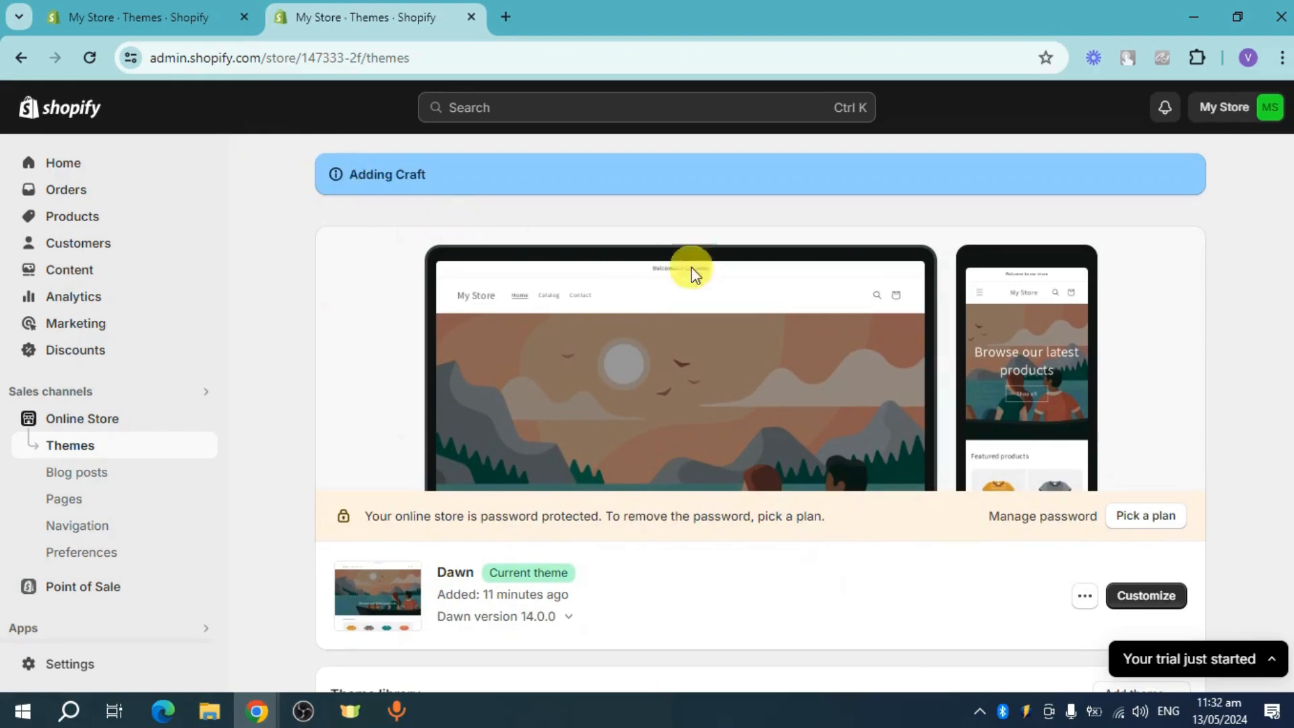
scroll(989, 345, down, 3)
scroll(886, 407, down, 1)
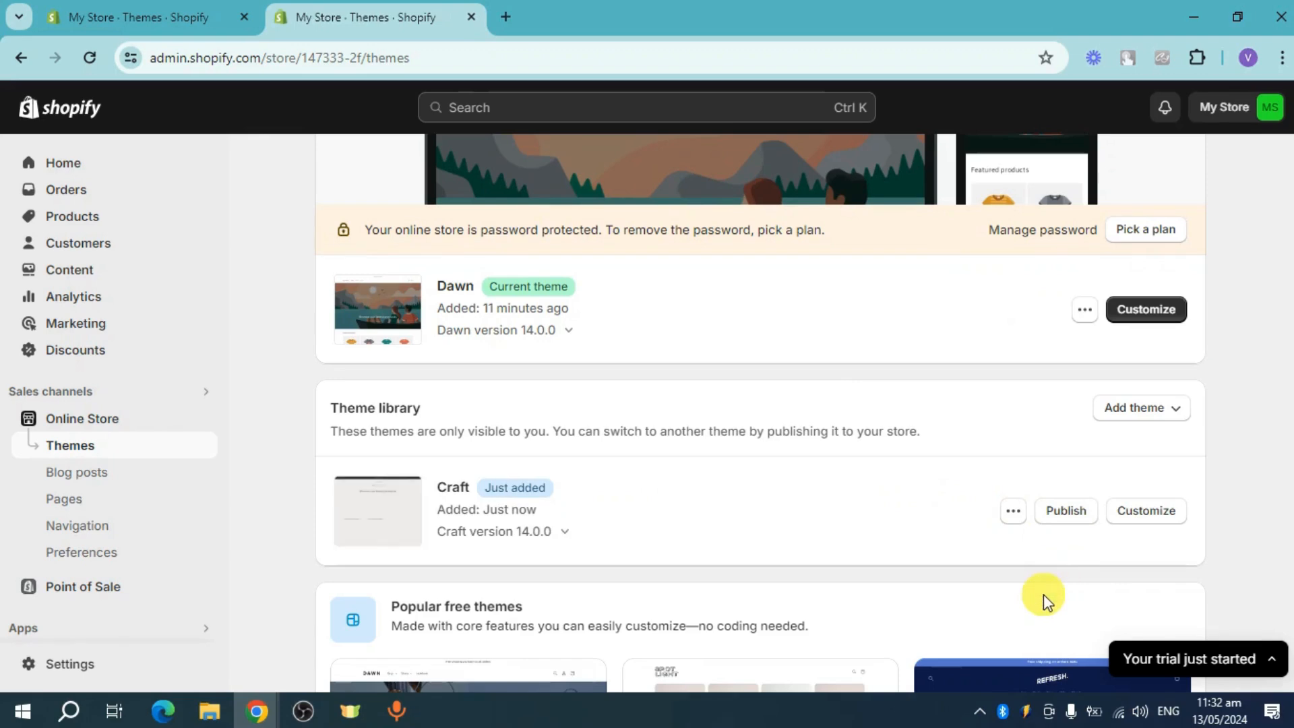
click(1065, 512)
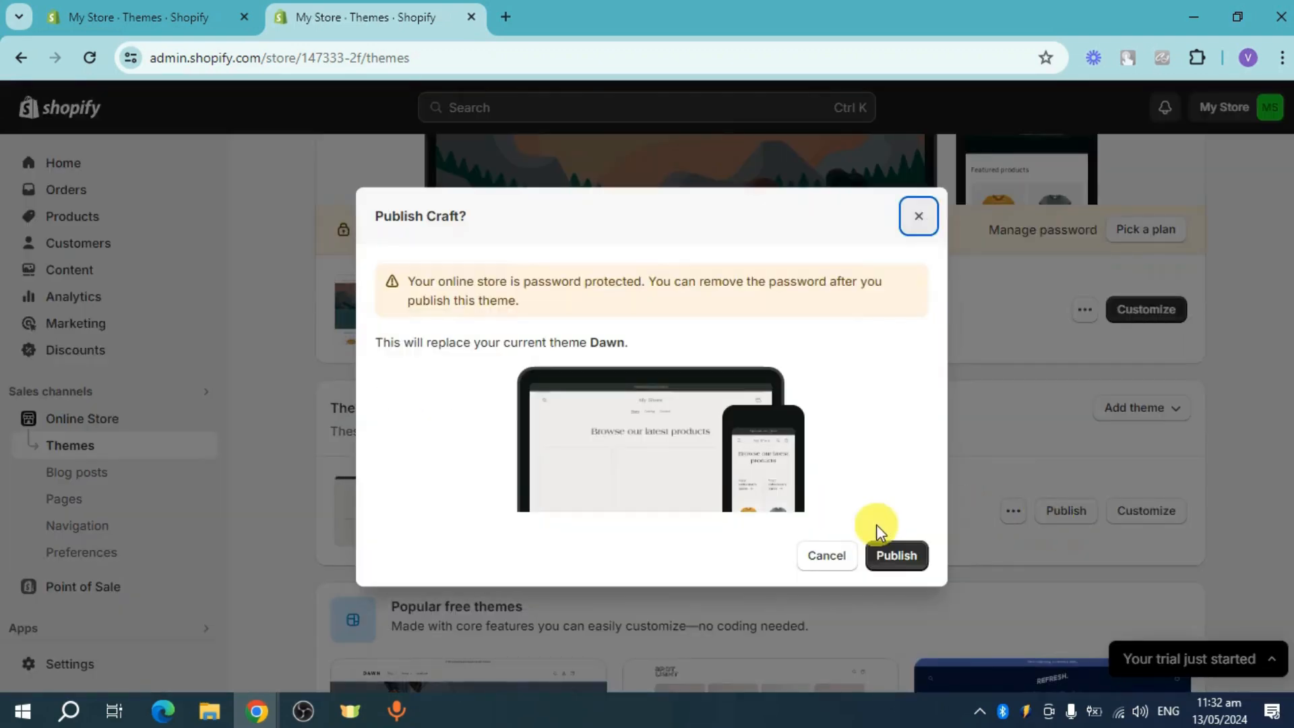
click(897, 559)
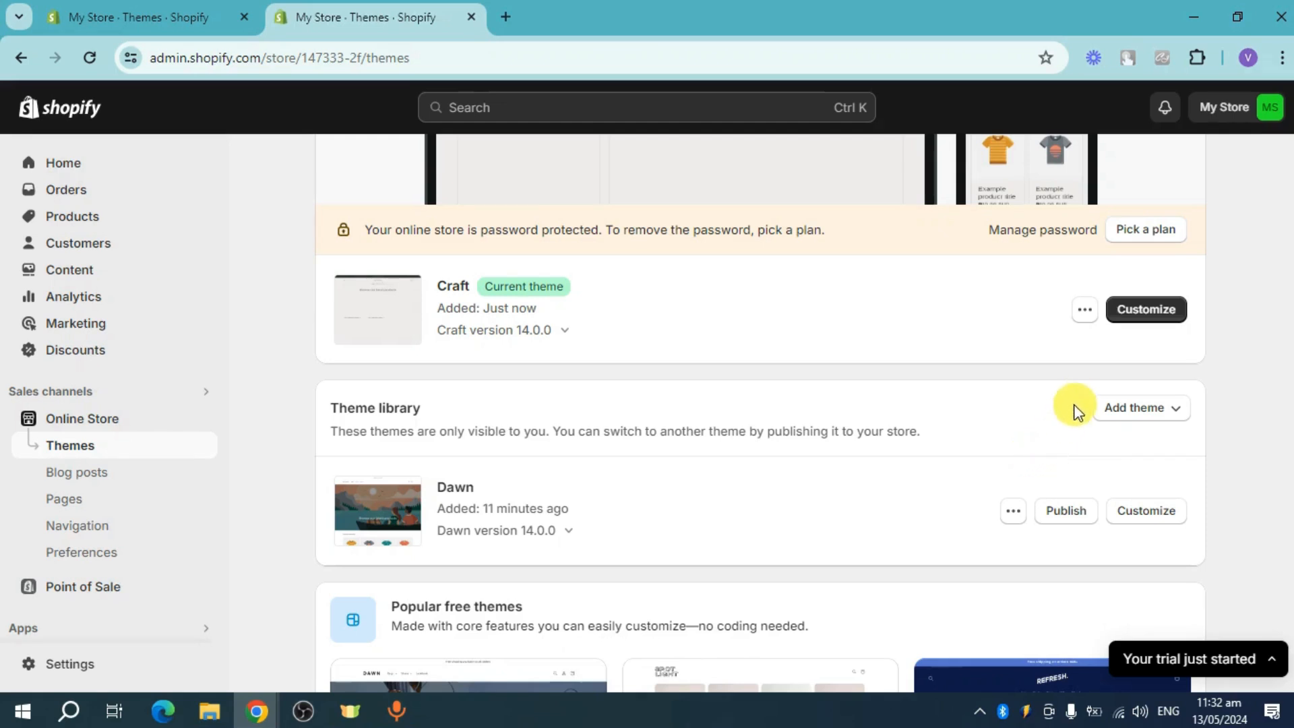
Open the Craft theme for customization and look over the home page's sections and preview.
click(1153, 315)
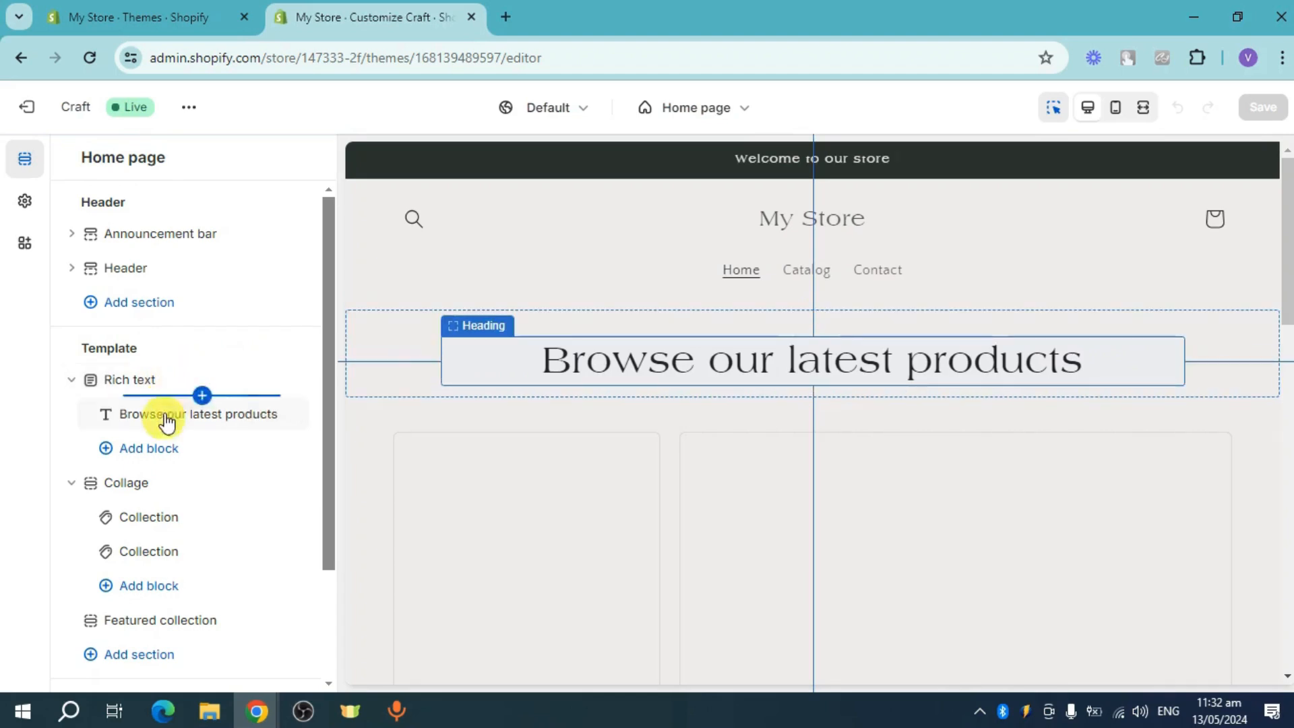
scroll(155, 499, down, 2)
scroll(165, 499, up, 2)
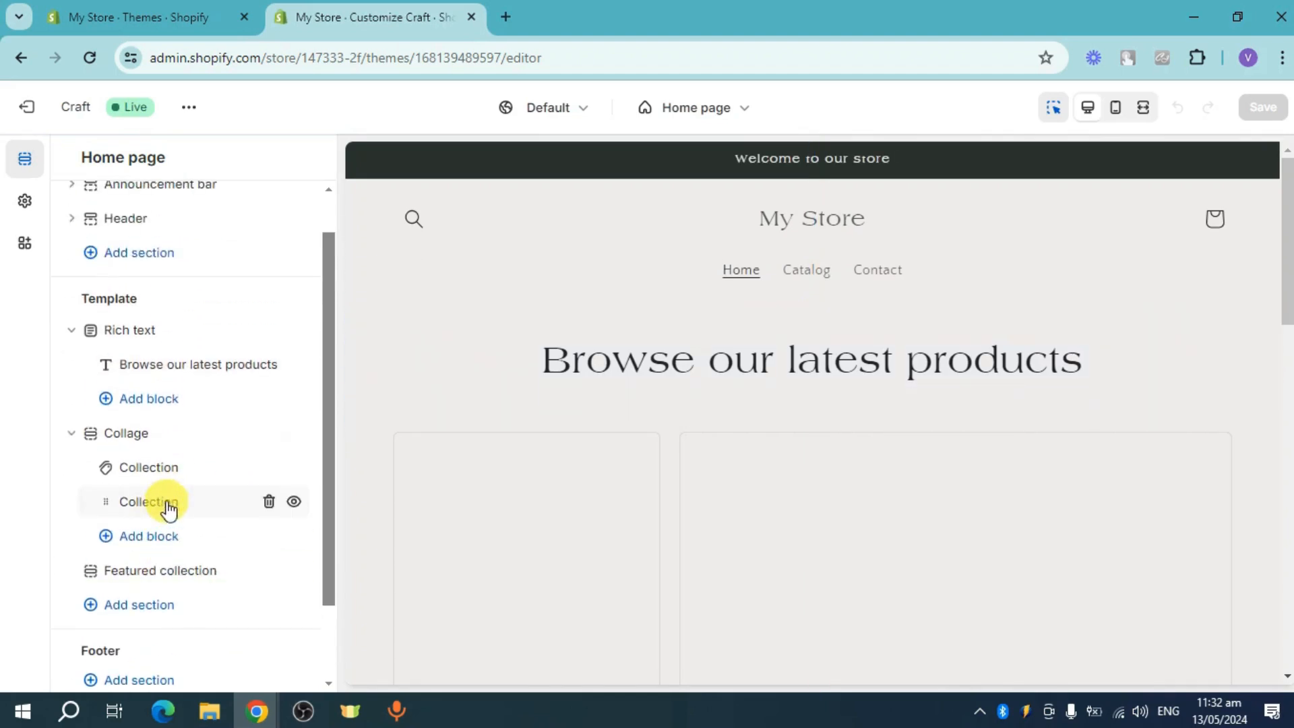
scroll(874, 419, down, 4)
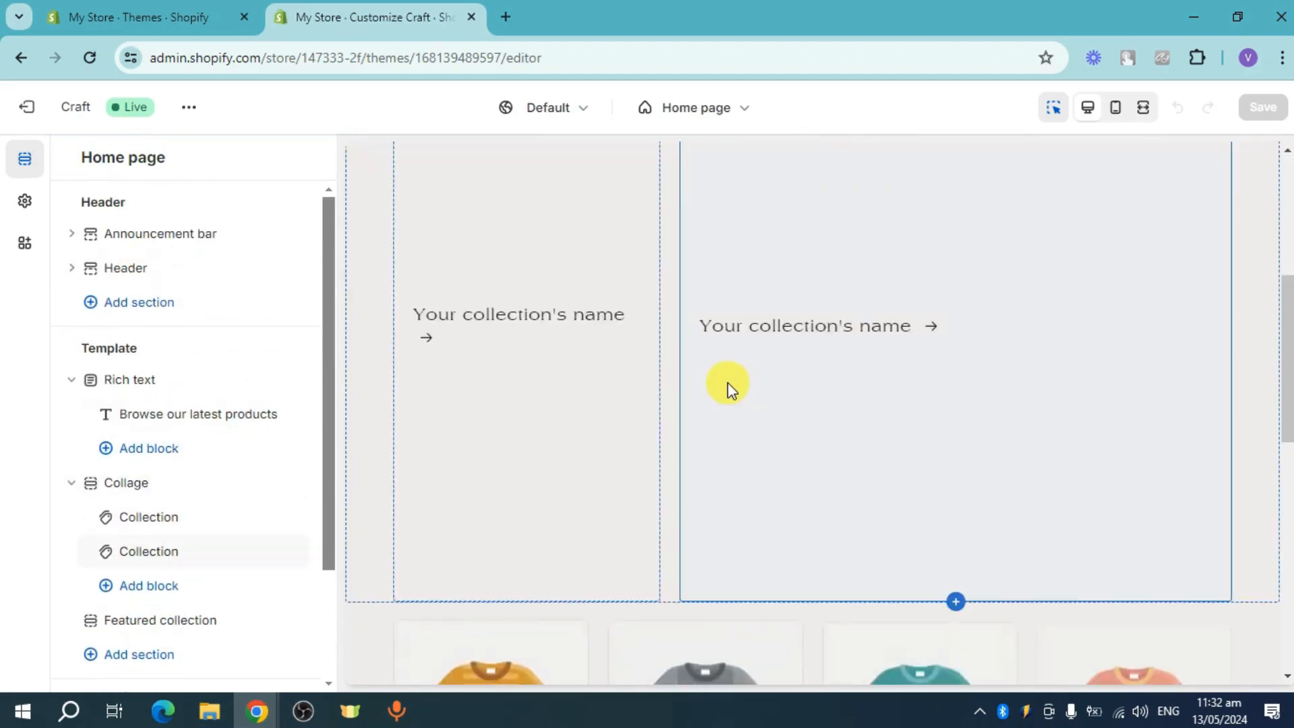
scroll(728, 387, up, 4)
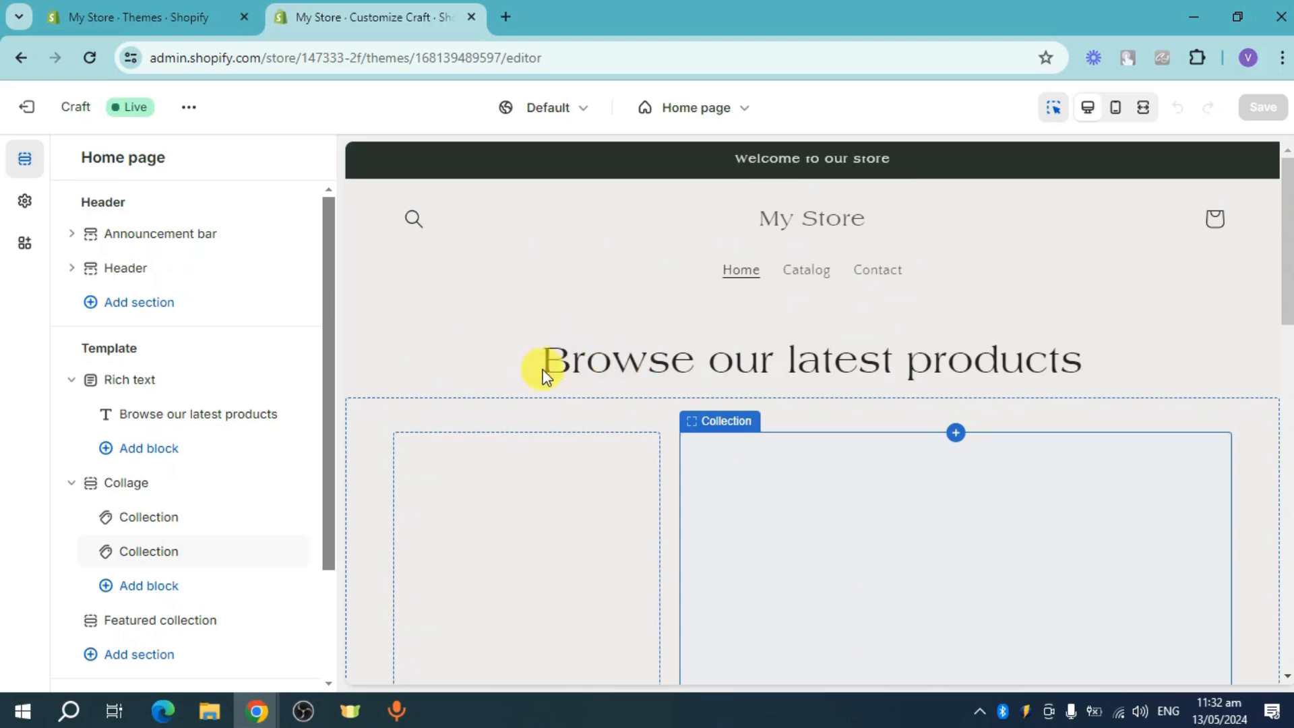
Enable showing social media icons on desktop for the announcement bar.
click(187, 239)
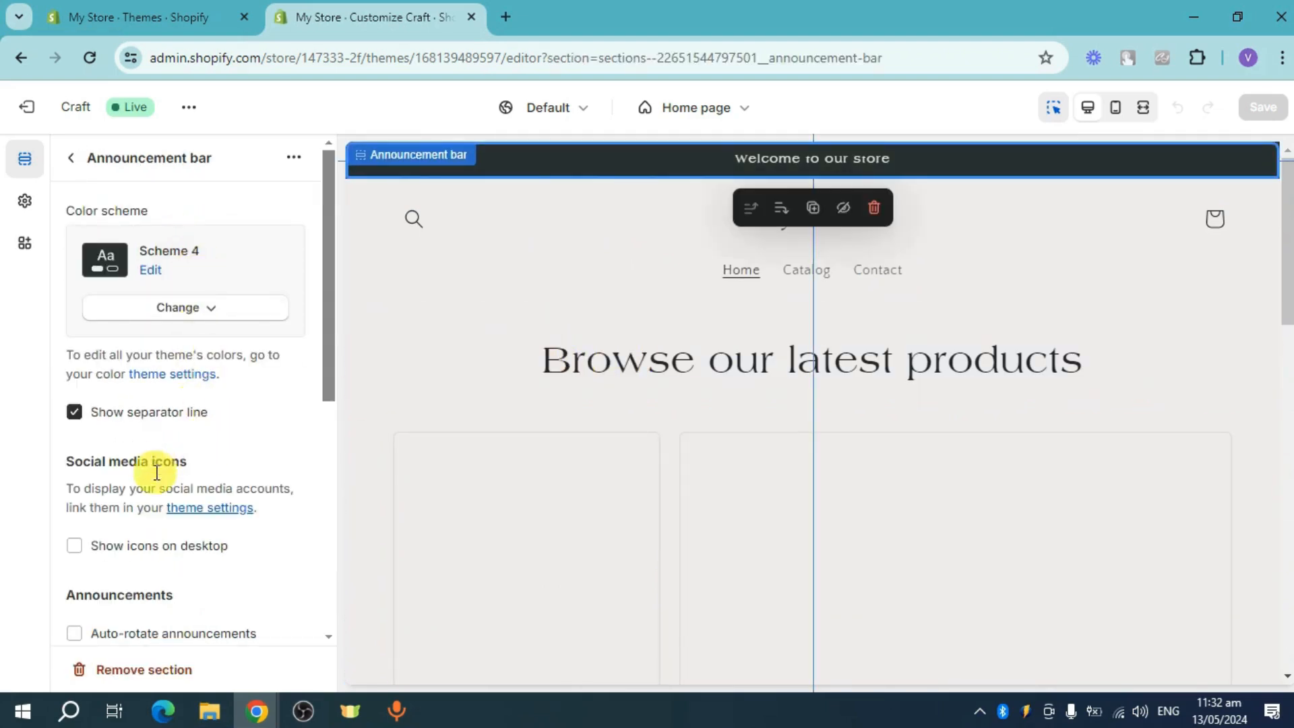
click(150, 545)
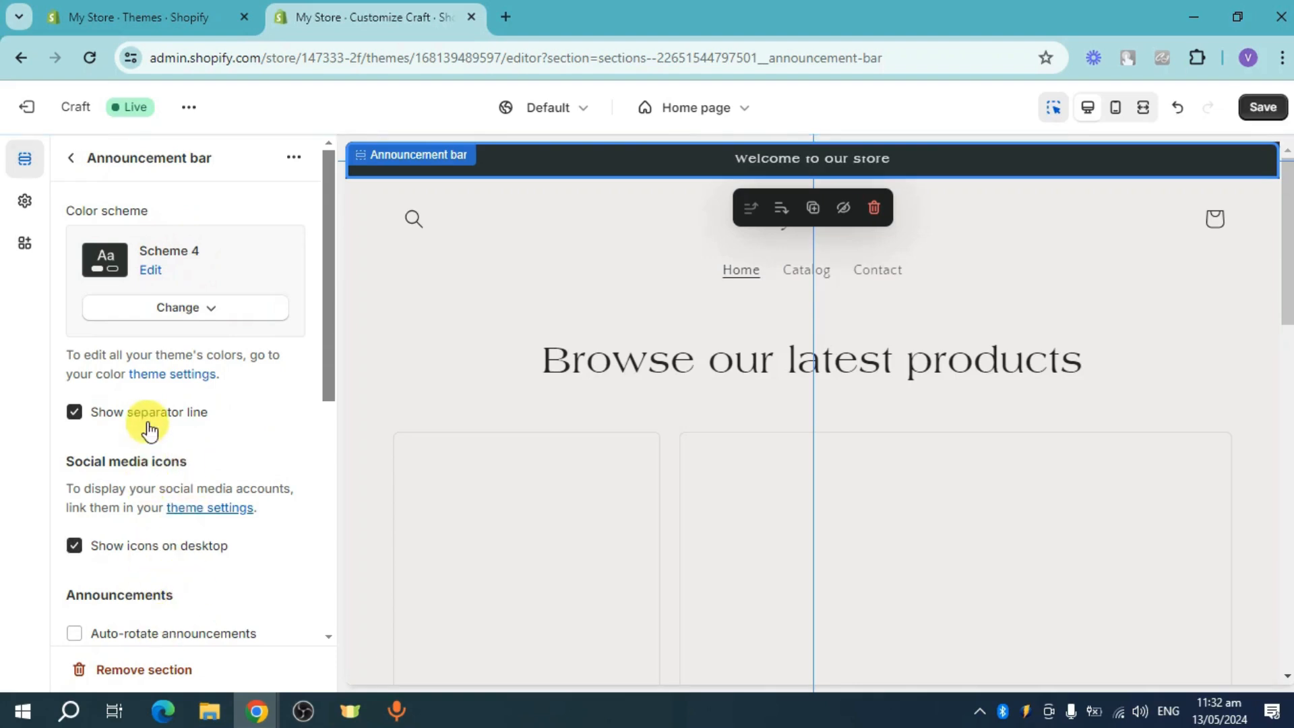
scroll(169, 424, down, 3)
scroll(165, 243, up, 3)
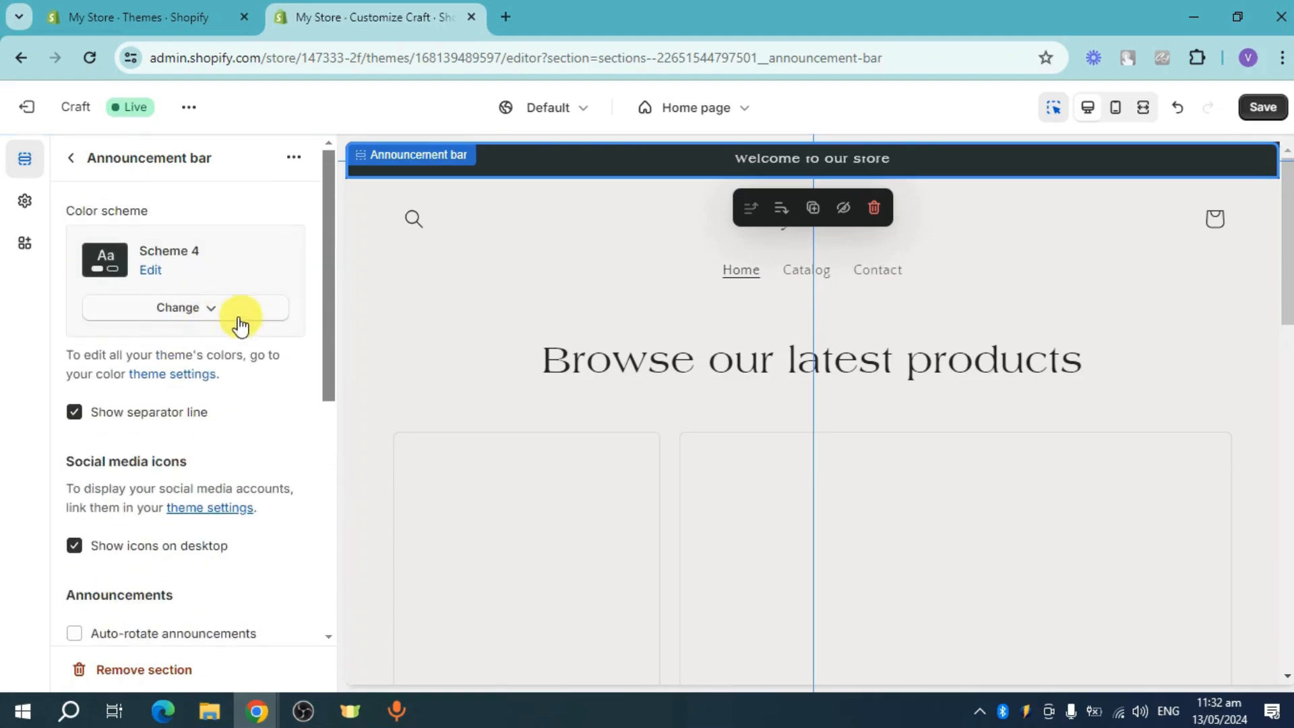
Try Scheme 1 on the announcement bar and settle on Scheme 3 as its color scheme.
click(194, 322)
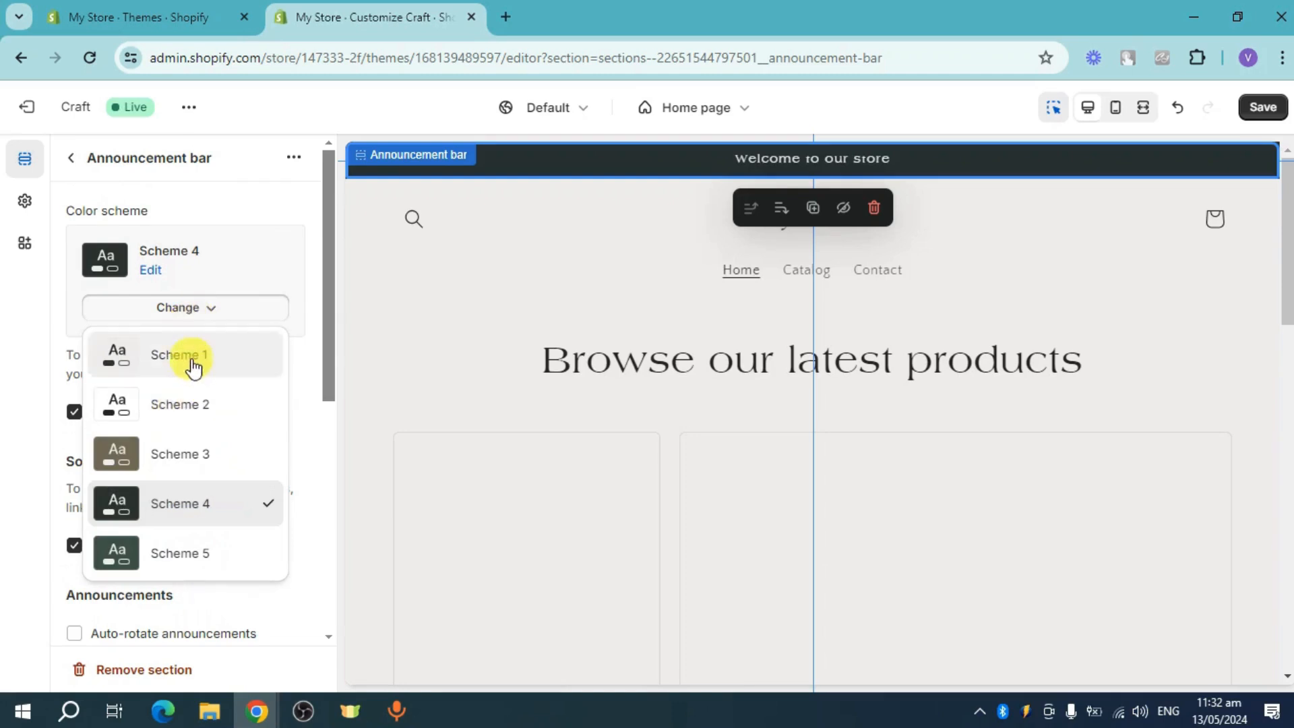
click(193, 355)
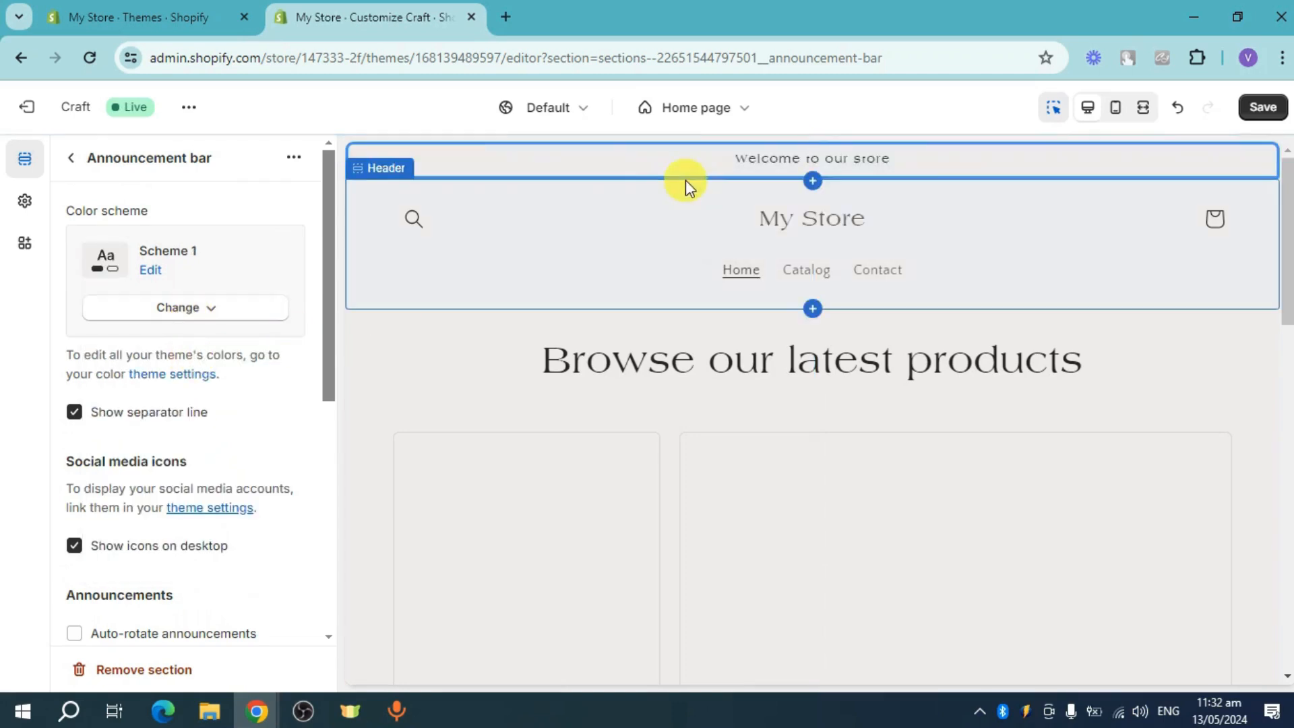
click(176, 310)
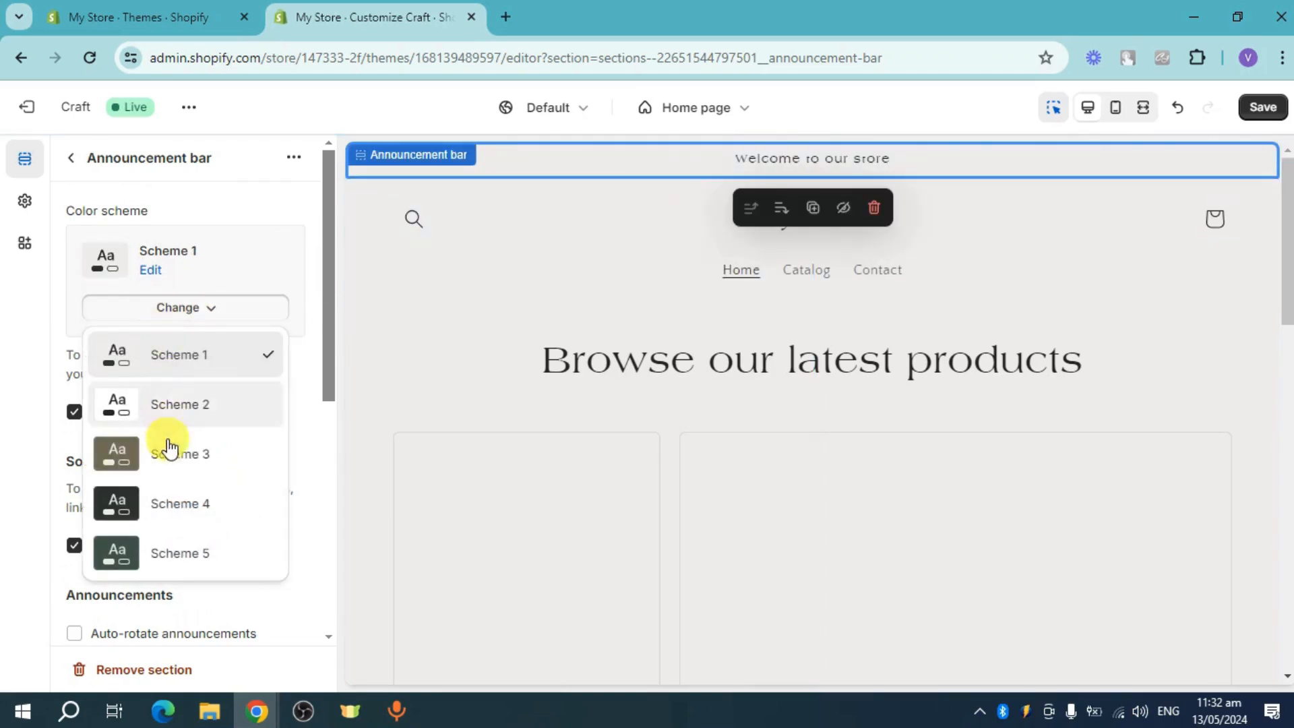
click(178, 471)
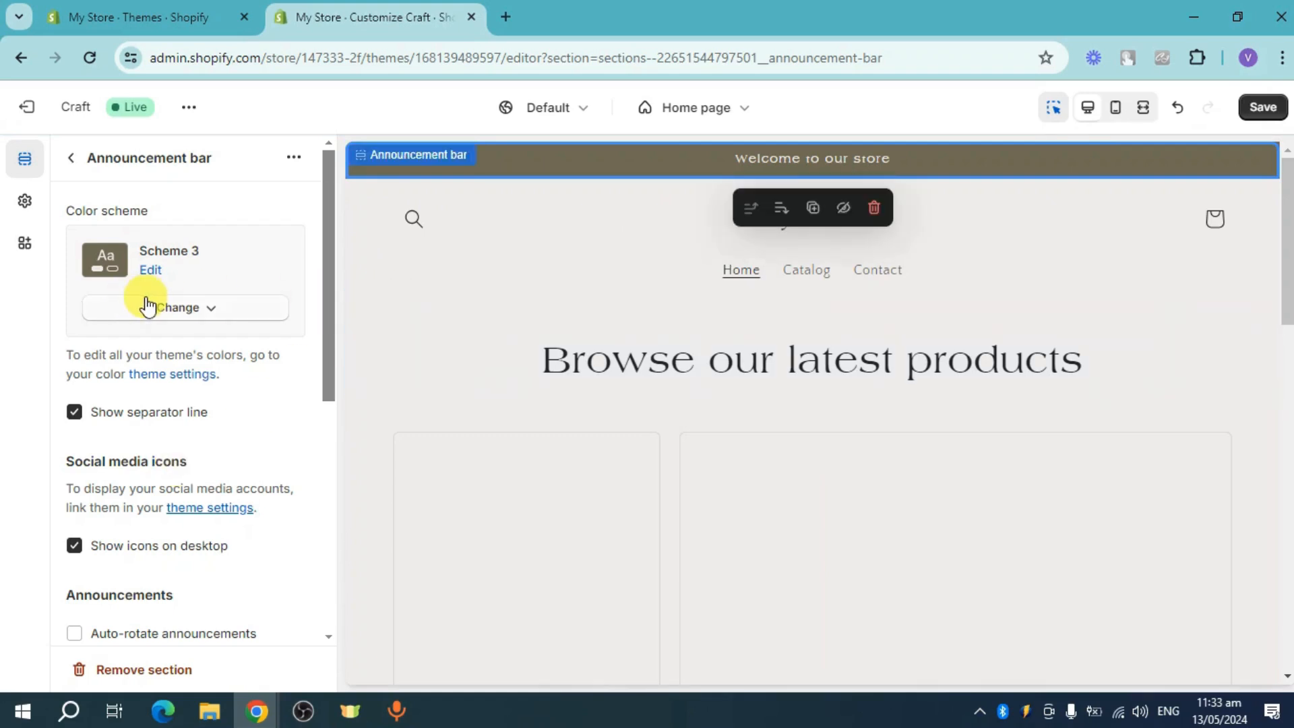
click(71, 157)
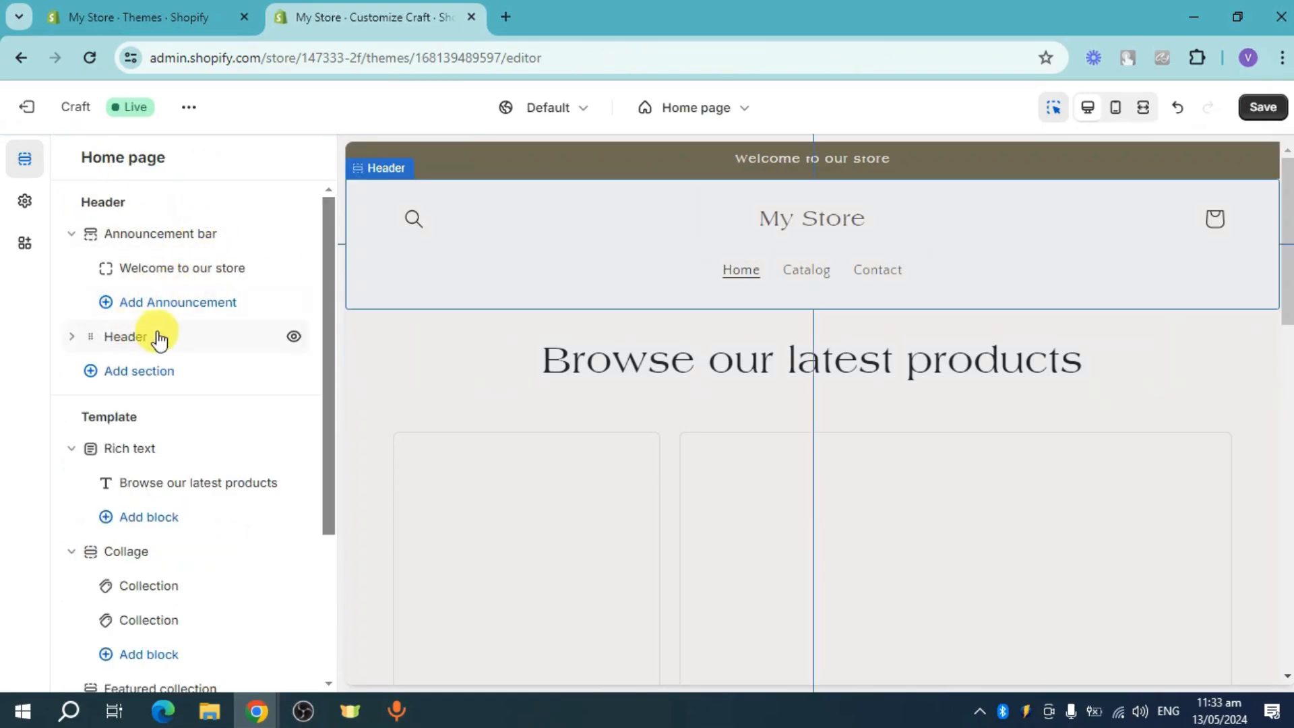
Change the announcement bar's message to "Welcome!! 50% off".
click(209, 280)
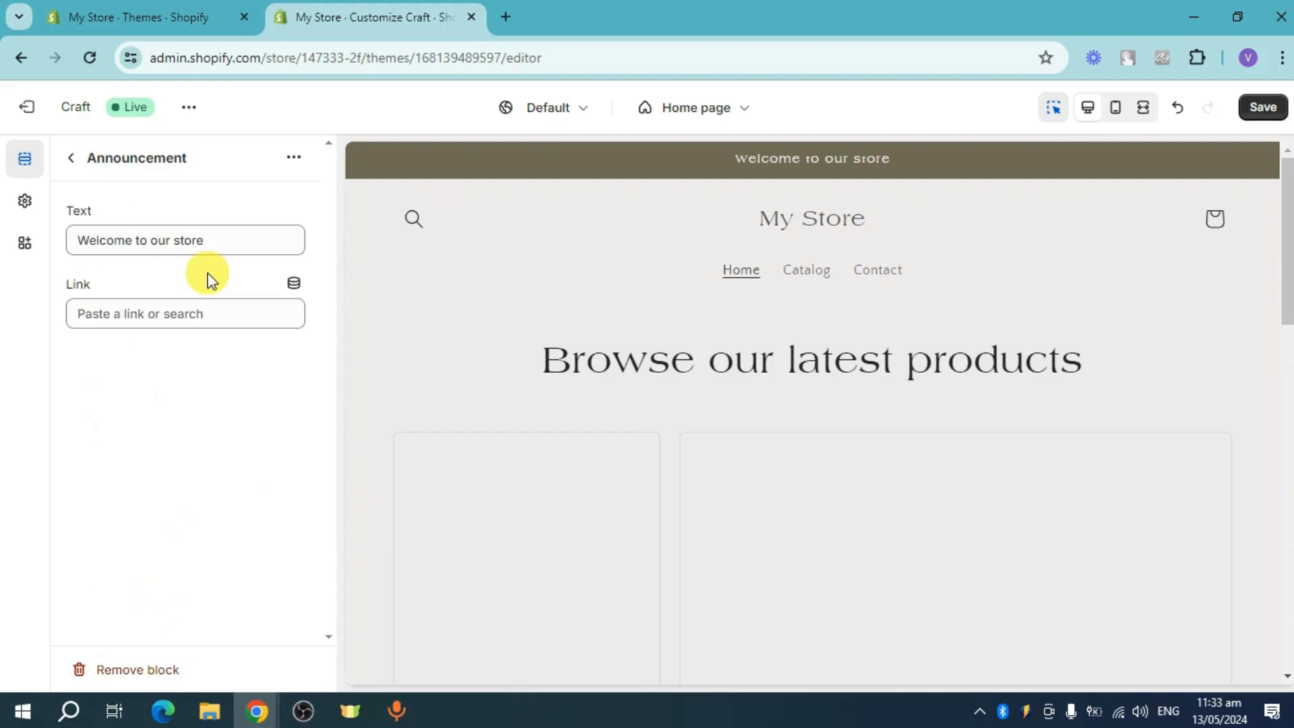
click(262, 245)
drag(262, 246, 149, 235)
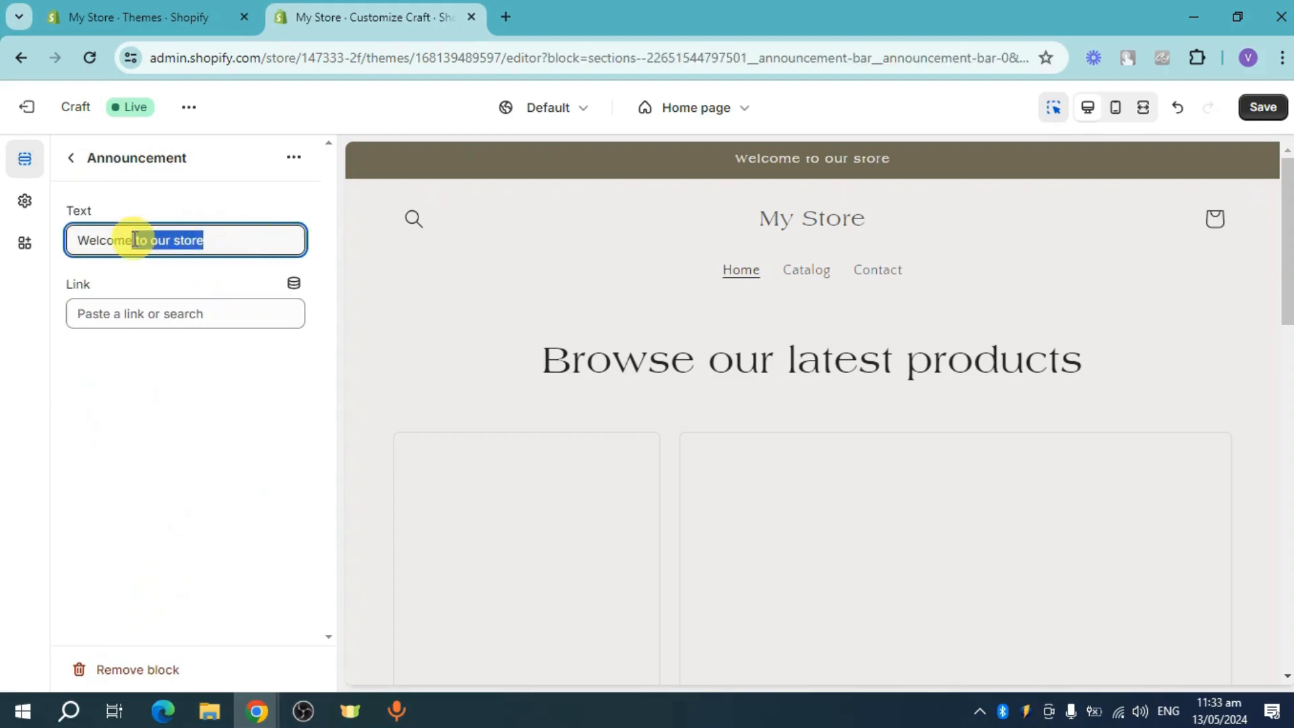
text(!! 50)
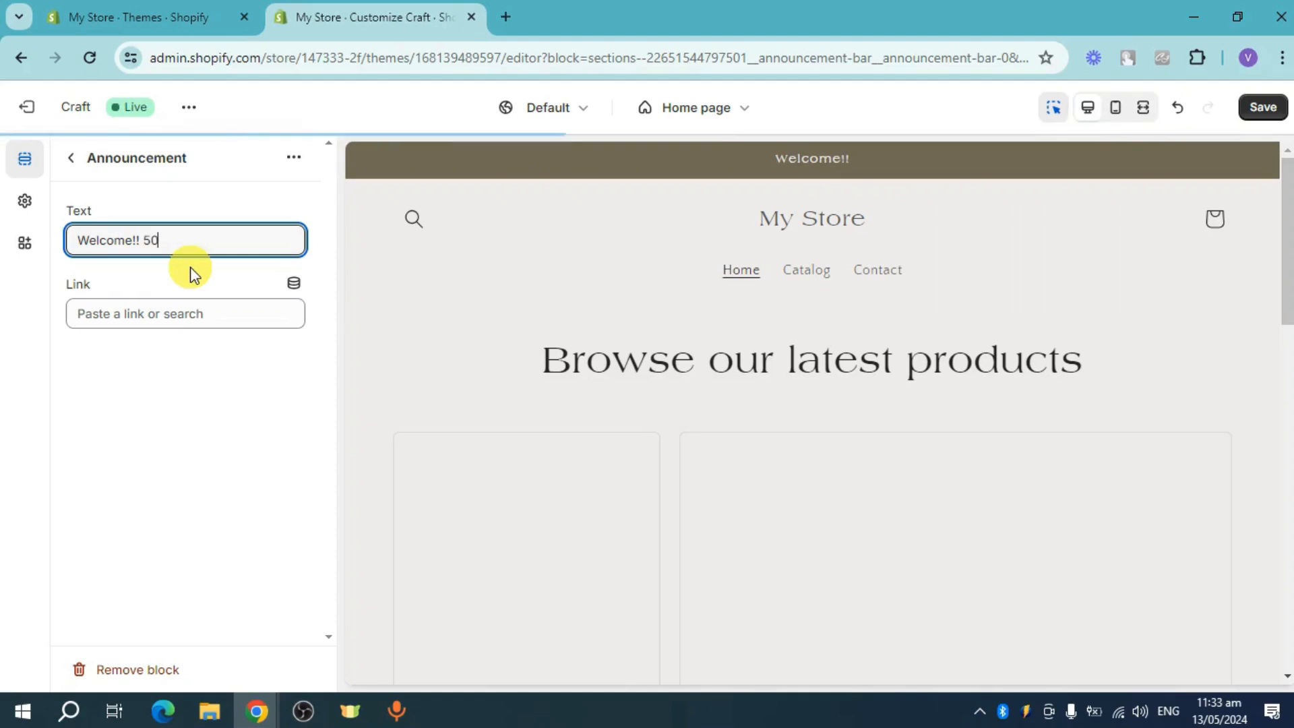
text(% off)
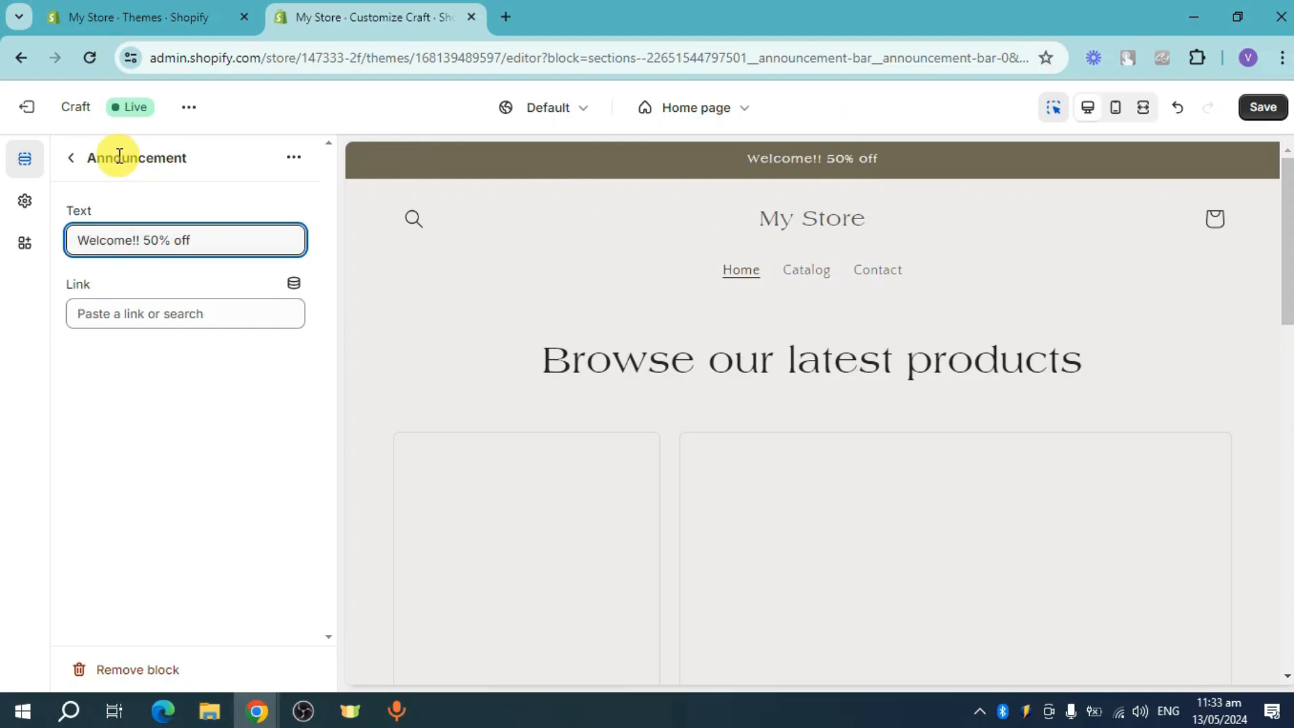
click(75, 161)
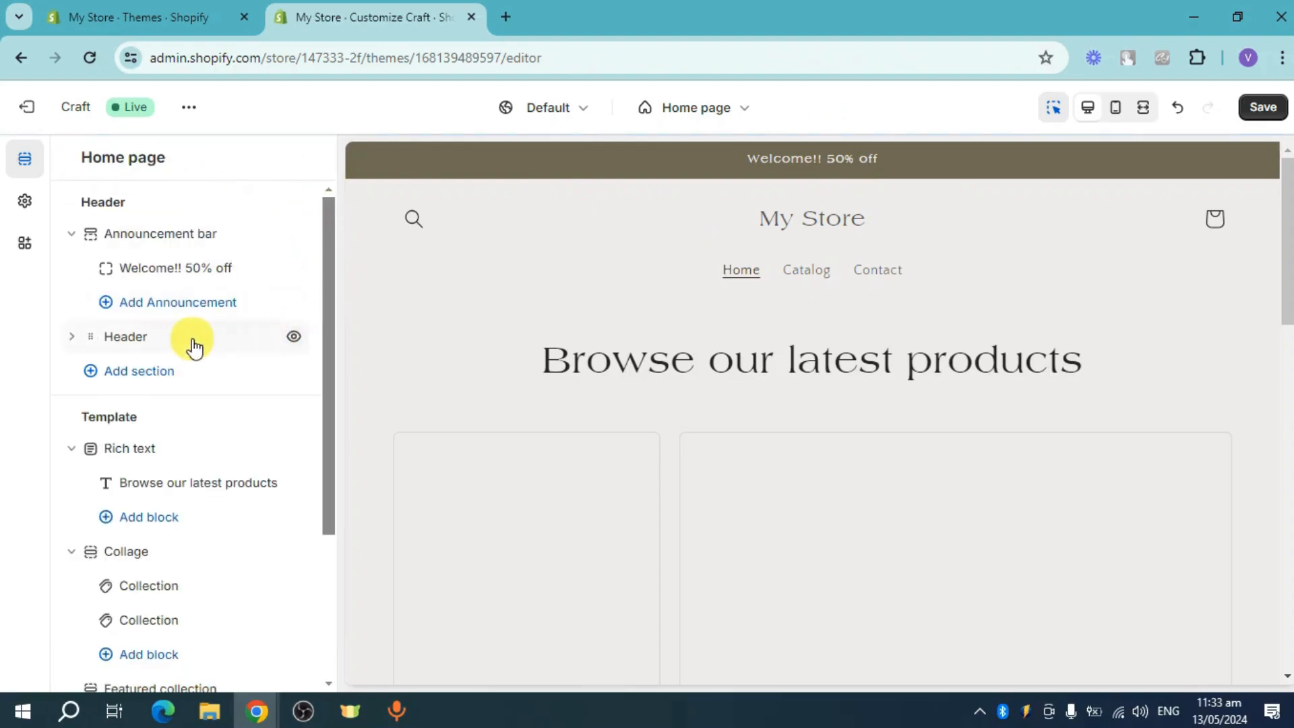
Set the header's desktop logo position to Middle center after trying Middle left.
click(150, 340)
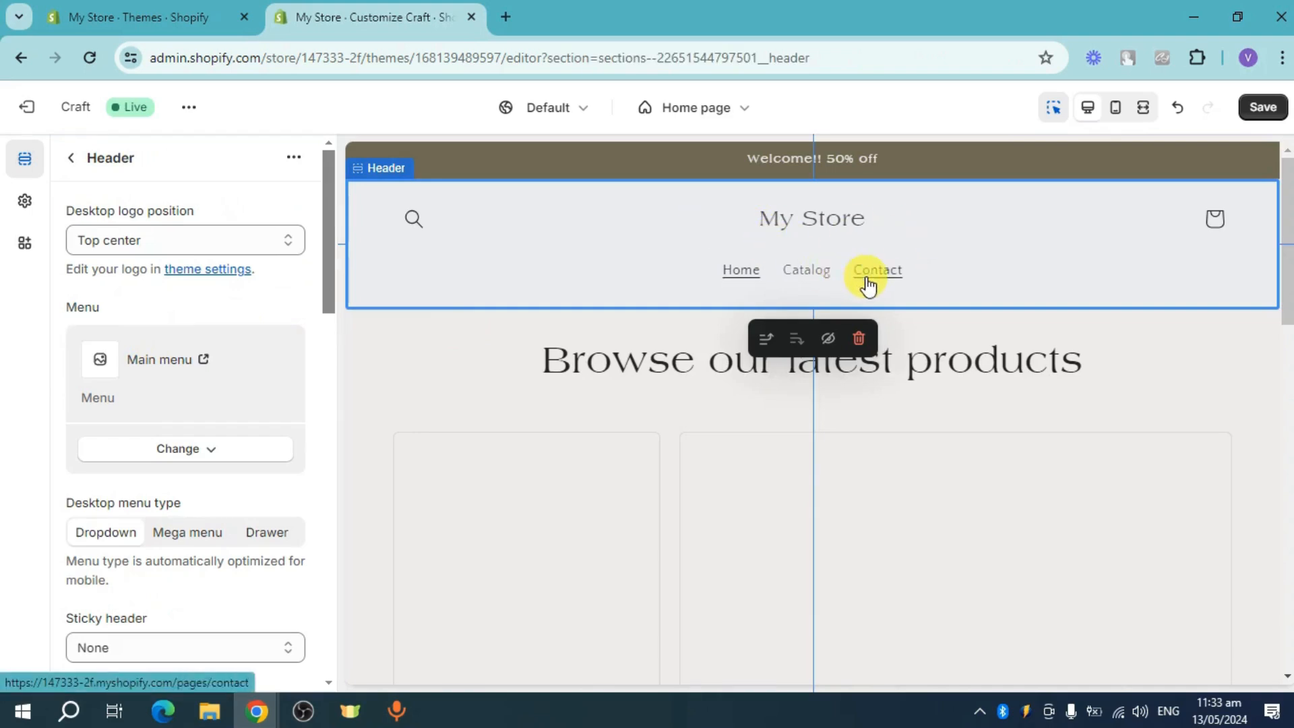
click(201, 244)
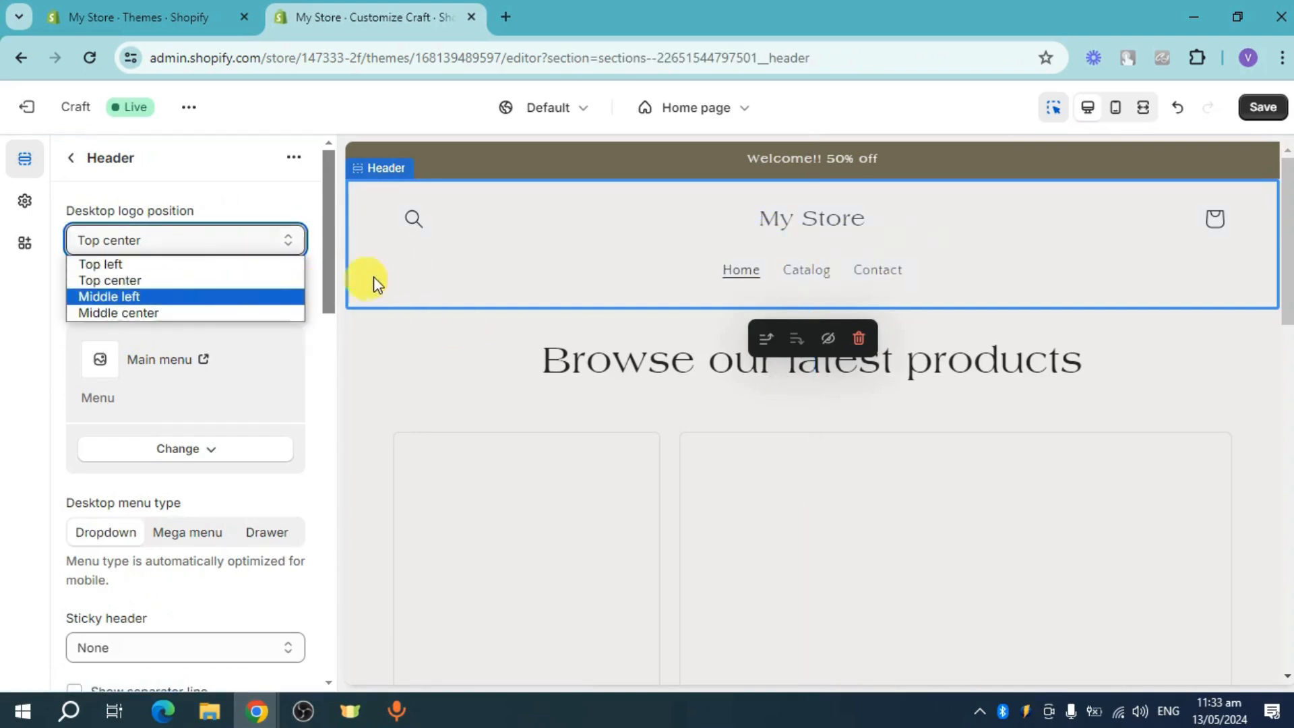
click(130, 295)
click(184, 241)
click(145, 316)
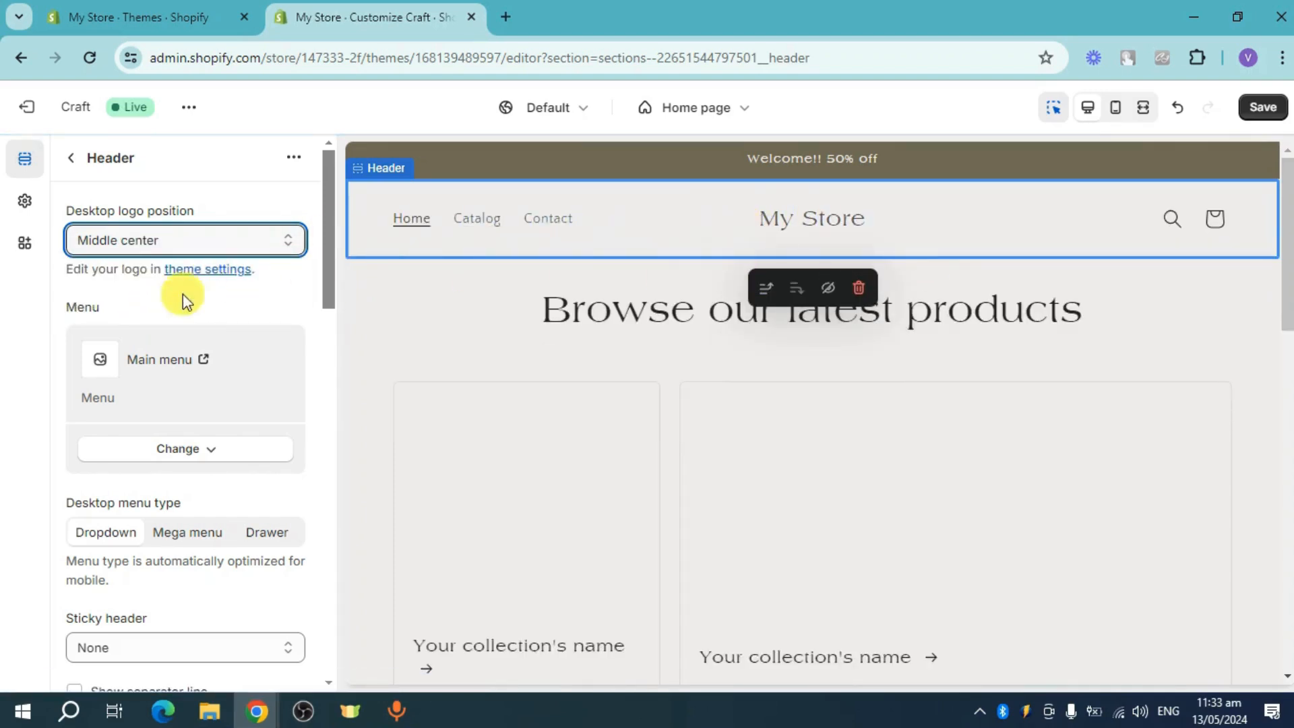
Try the Mega menu type for the header's desktop menu and settle on Drawer.
scroll(179, 364, down, 3)
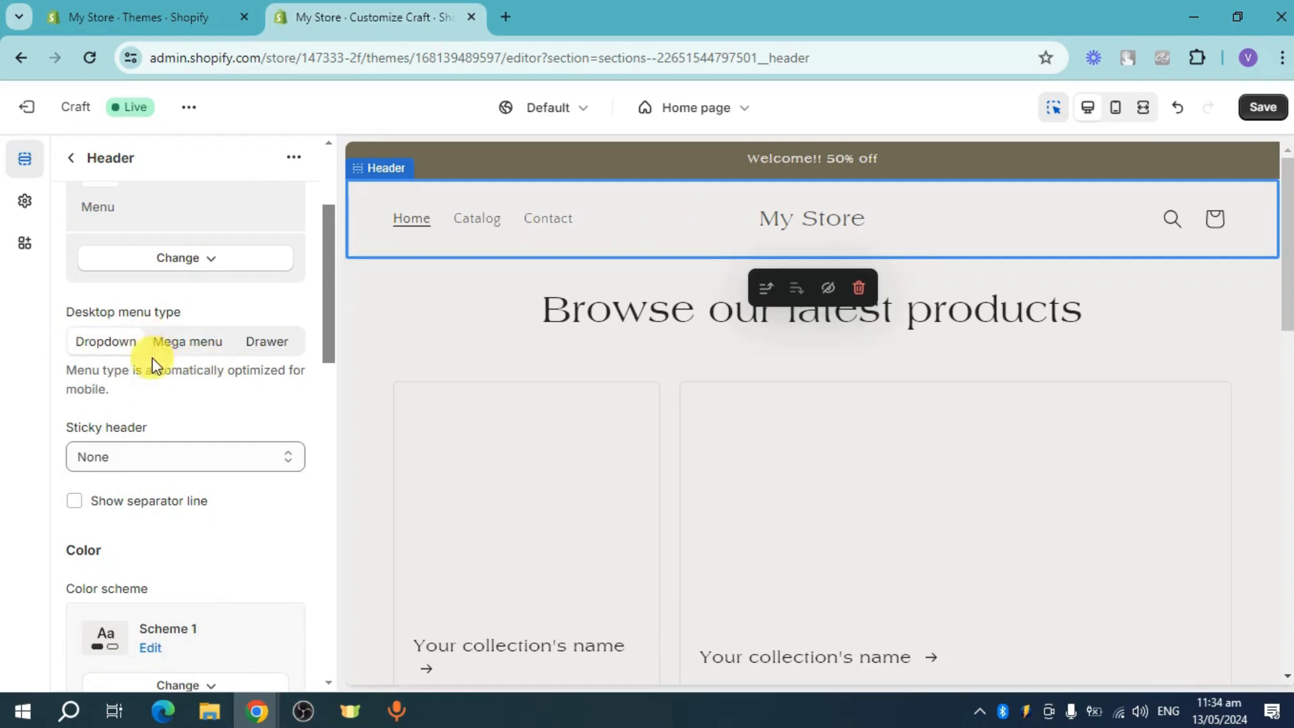
click(196, 342)
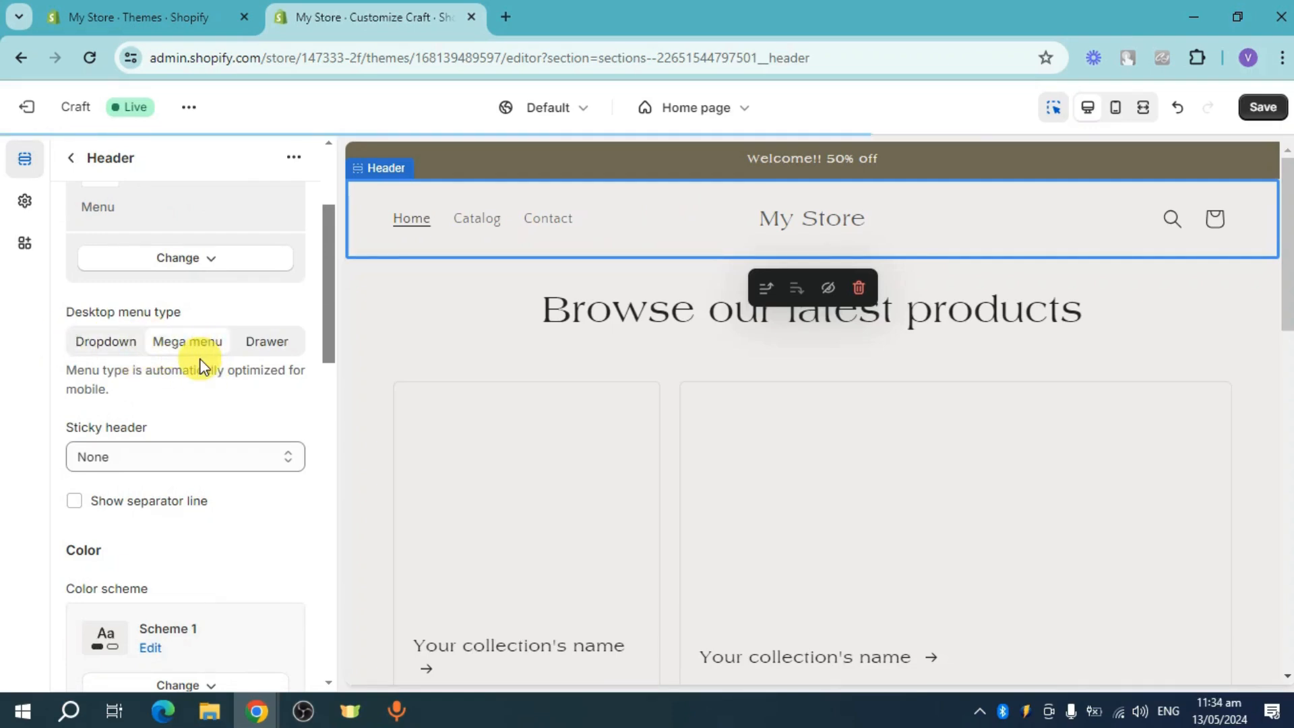
click(267, 343)
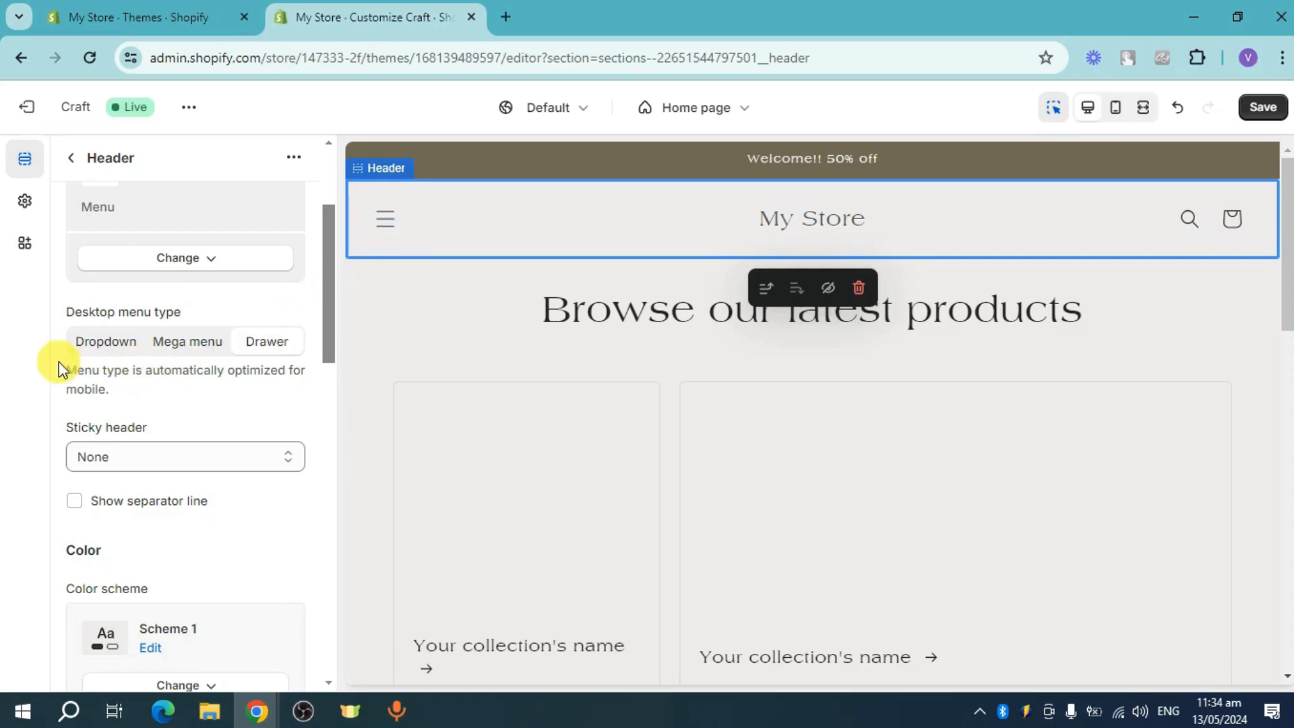
Set the header's desktop menu type to Dropdown and its sticky header to Always, checking the behaviour in the page preview.
click(105, 344)
scroll(215, 404, down, 1)
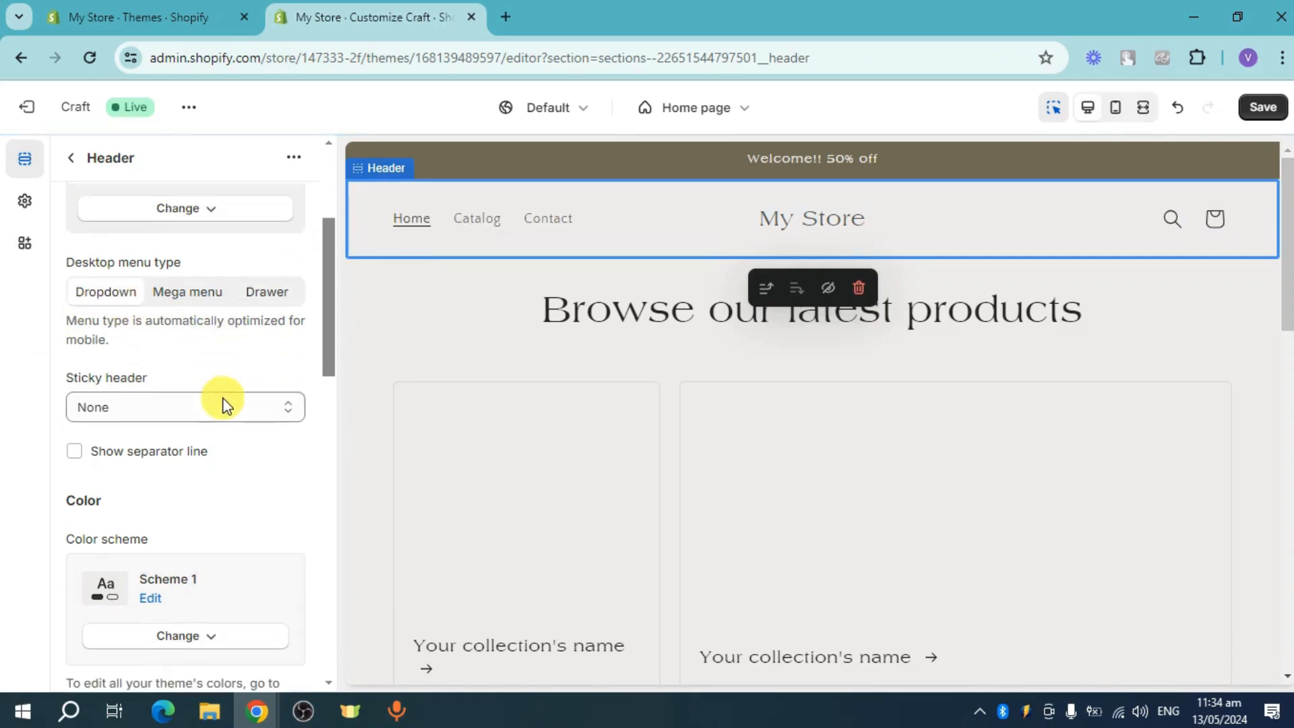
click(199, 362)
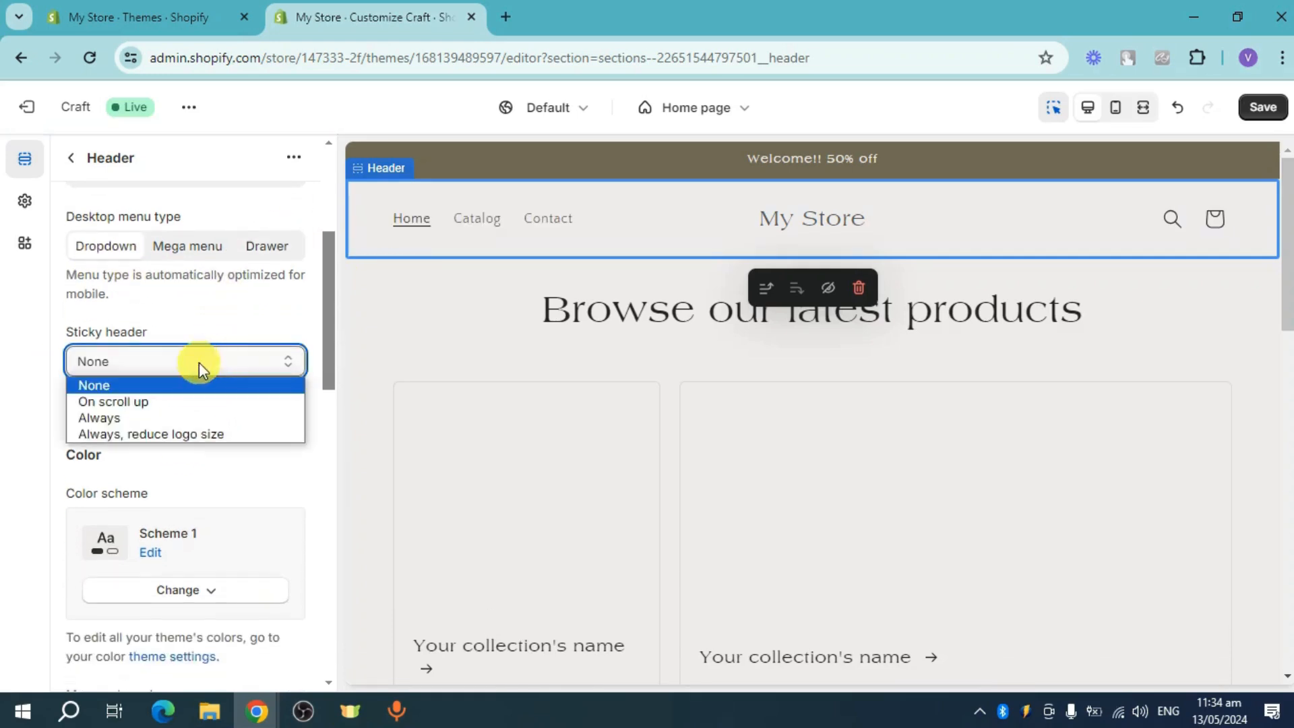
click(177, 428)
scroll(694, 436, down, 4)
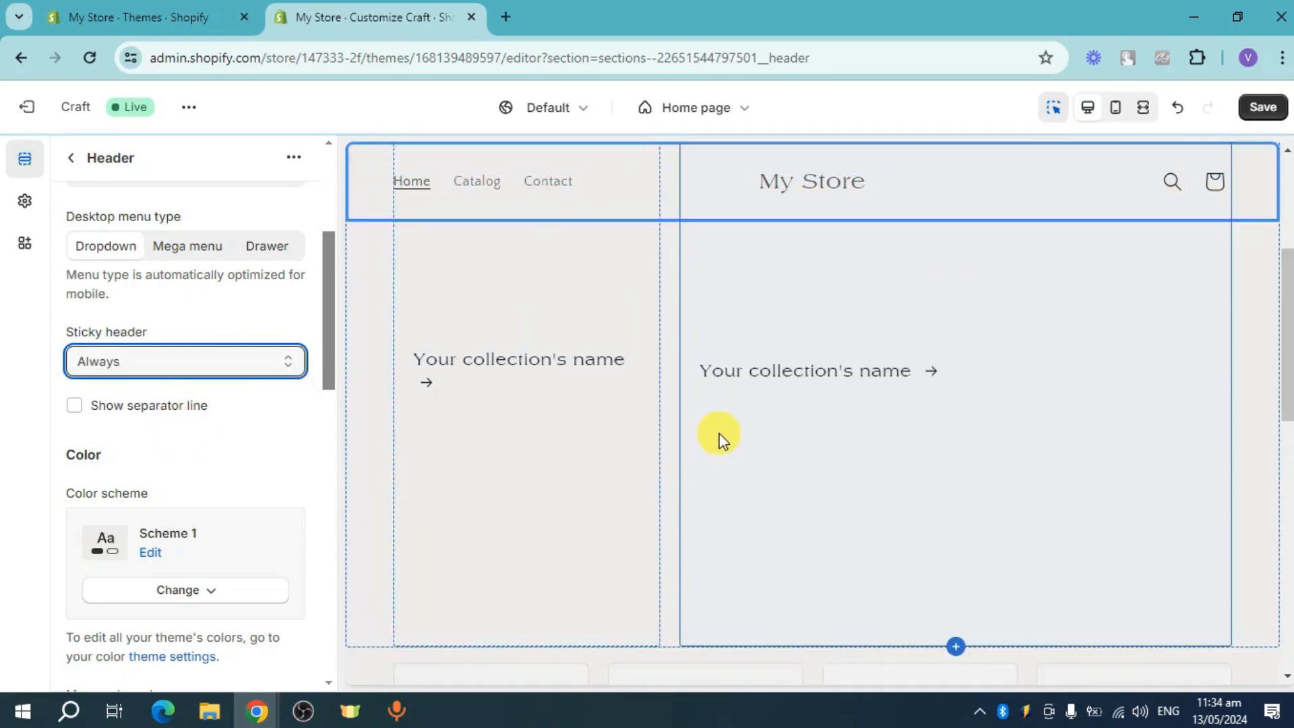
scroll(629, 363, down, 1)
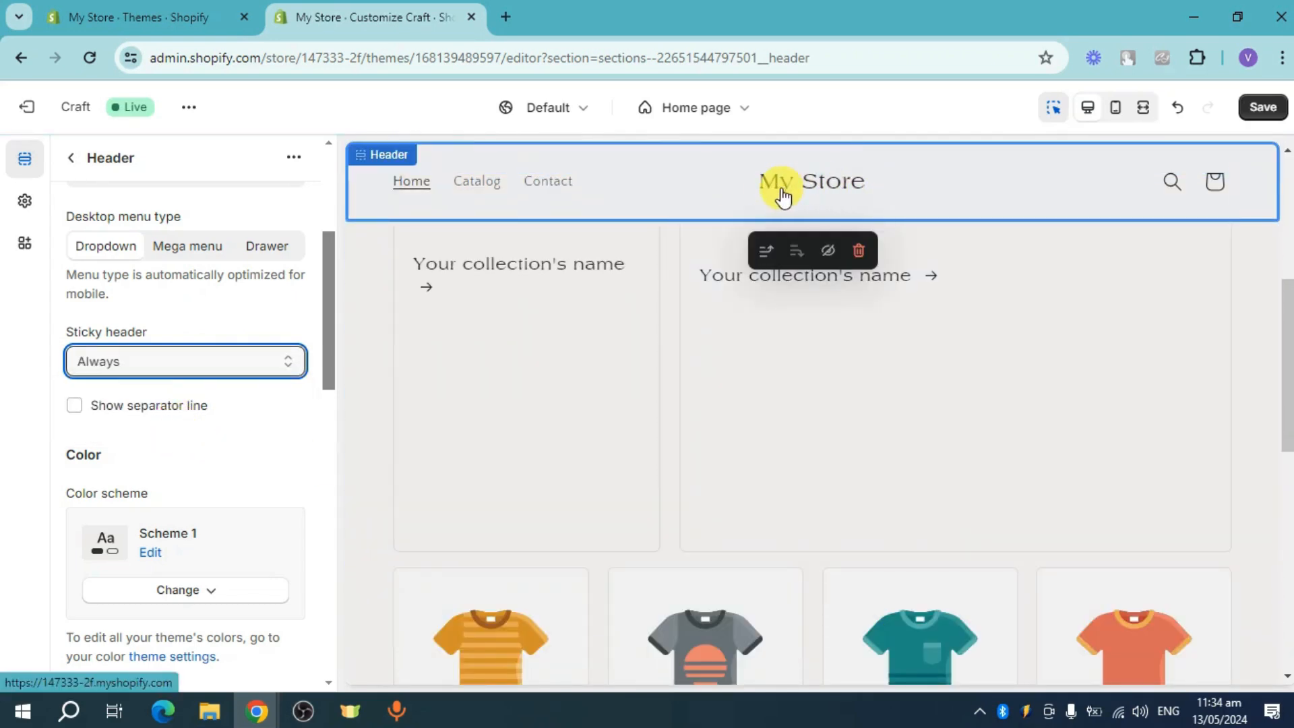
scroll(1021, 479, up, 4)
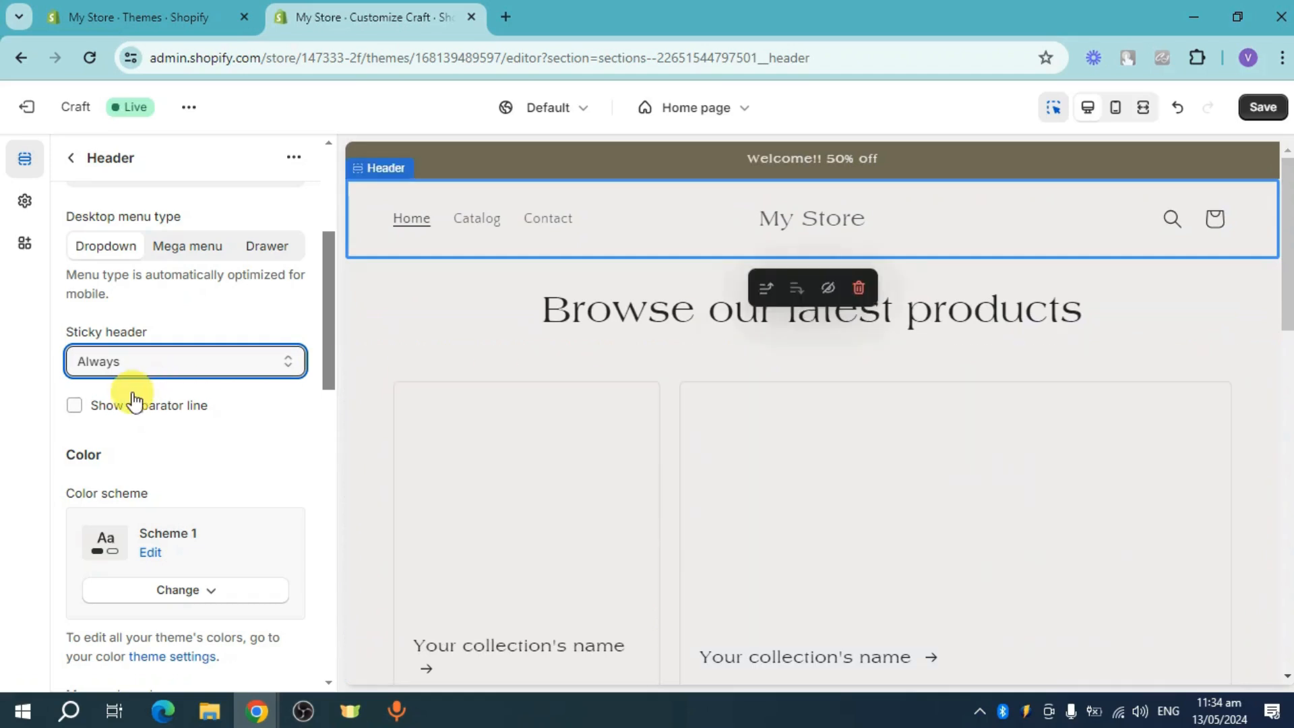
Change the header's color scheme to Scheme 4 and return to the home page's section list.
scroll(131, 398, down, 1)
click(179, 494)
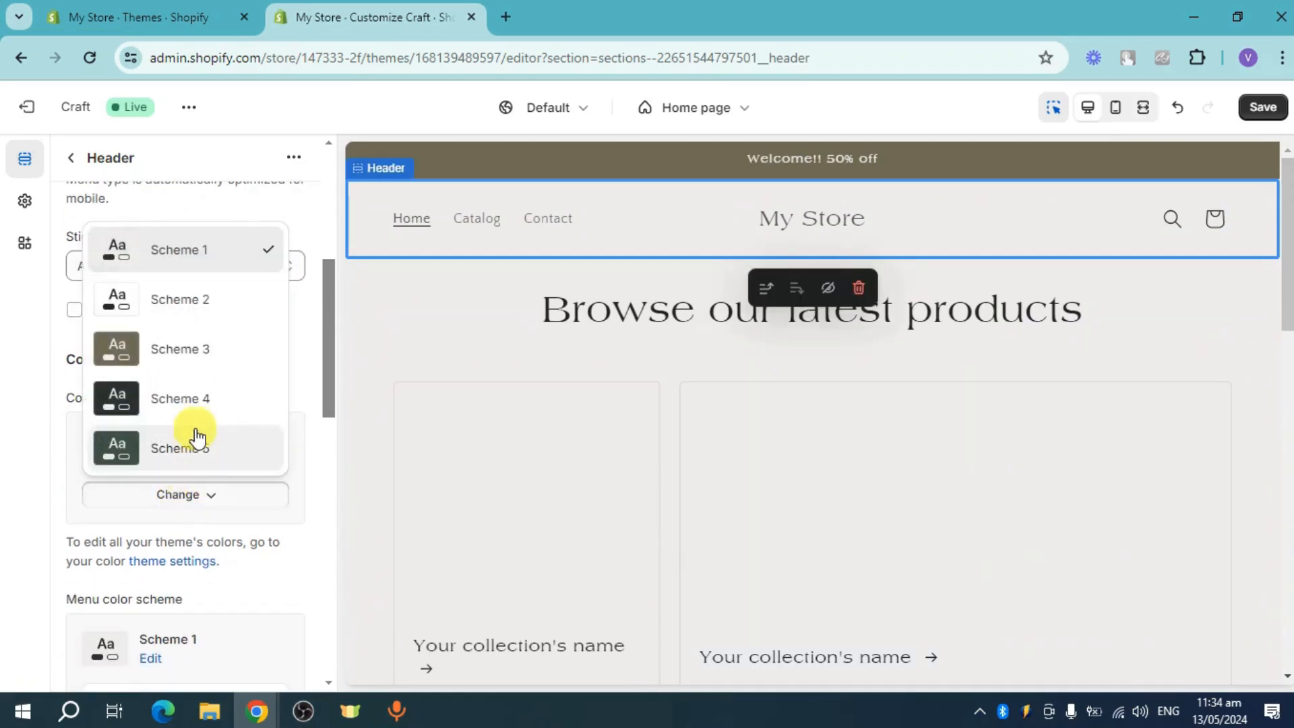
click(208, 411)
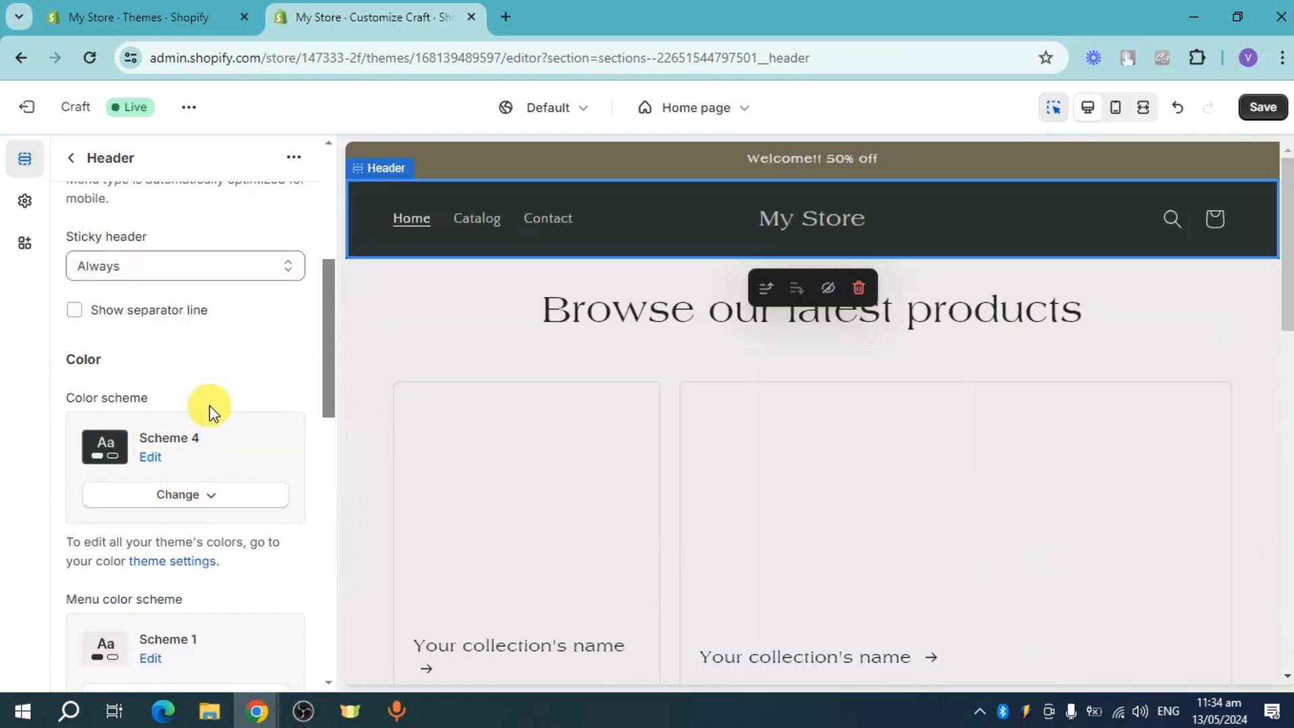
click(73, 162)
Review the settings of the template's Rich text section, including content position, alignment and color scheme.
scroll(168, 431, down, 2)
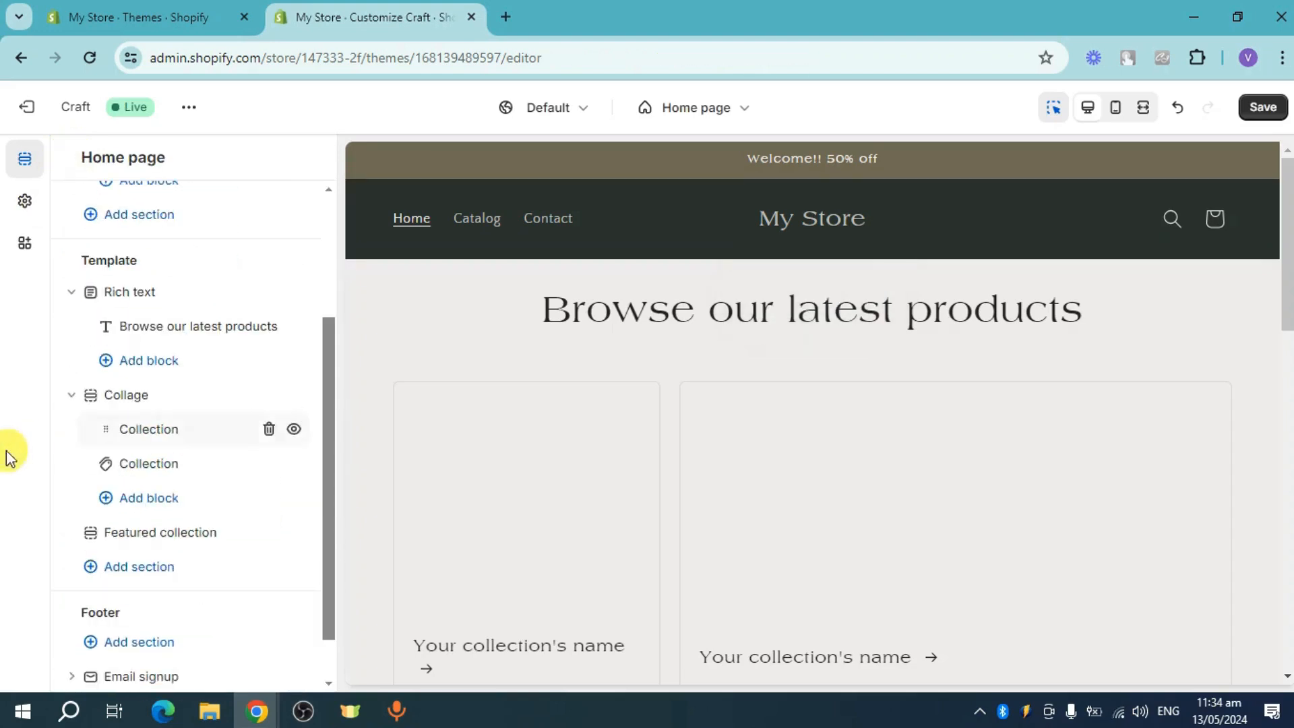
drag(174, 326, 150, 297)
click(178, 296)
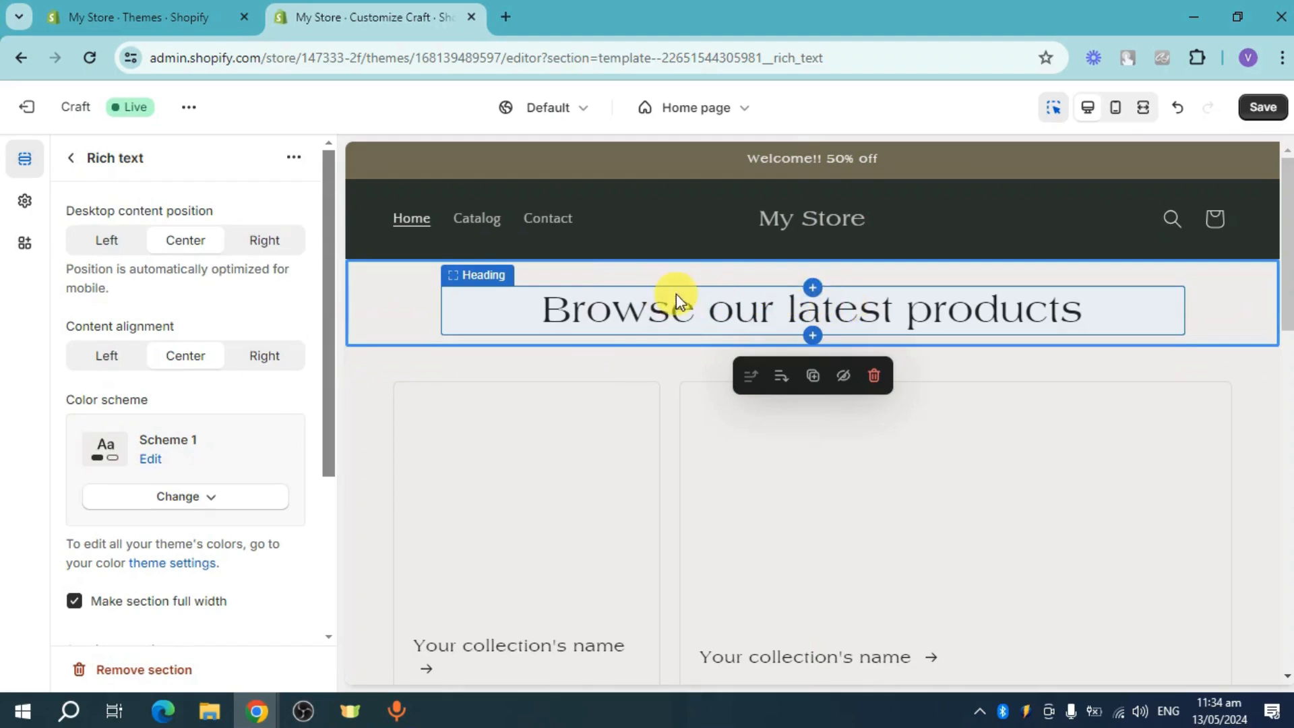
click(71, 159)
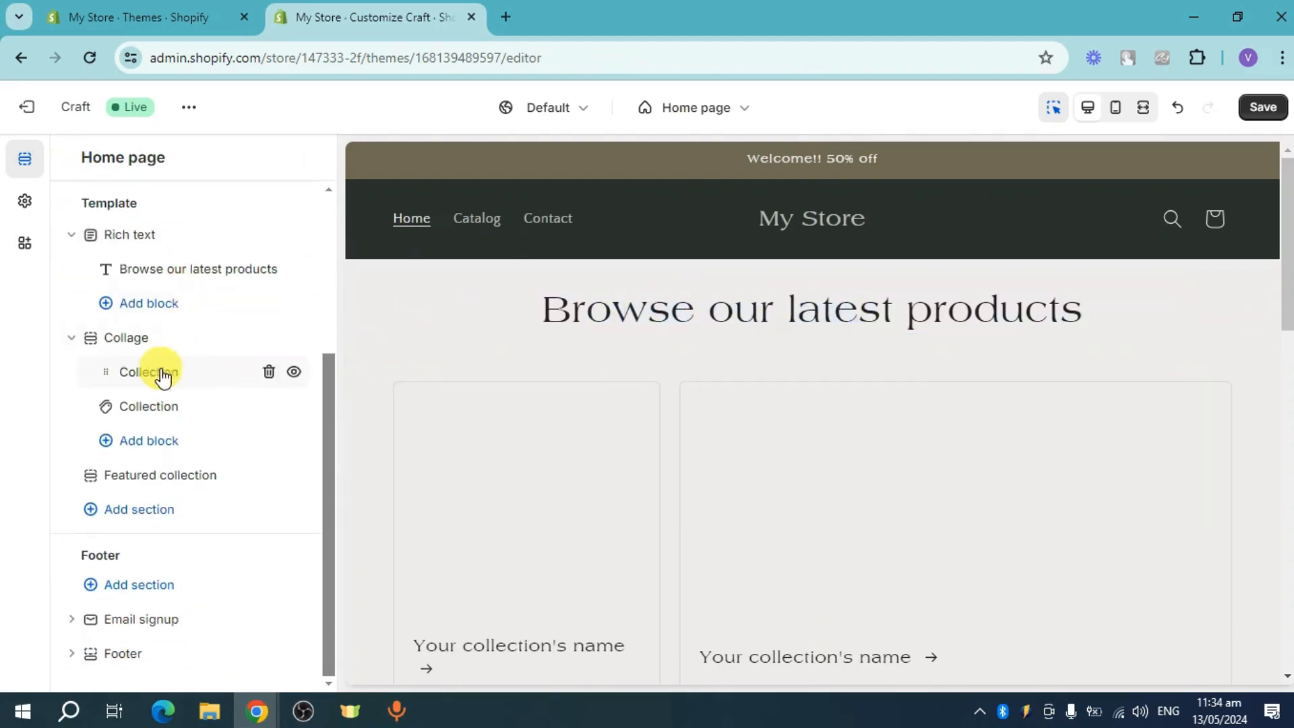
Assign the Home page collection to the first Collection block of the Collage section.
click(217, 381)
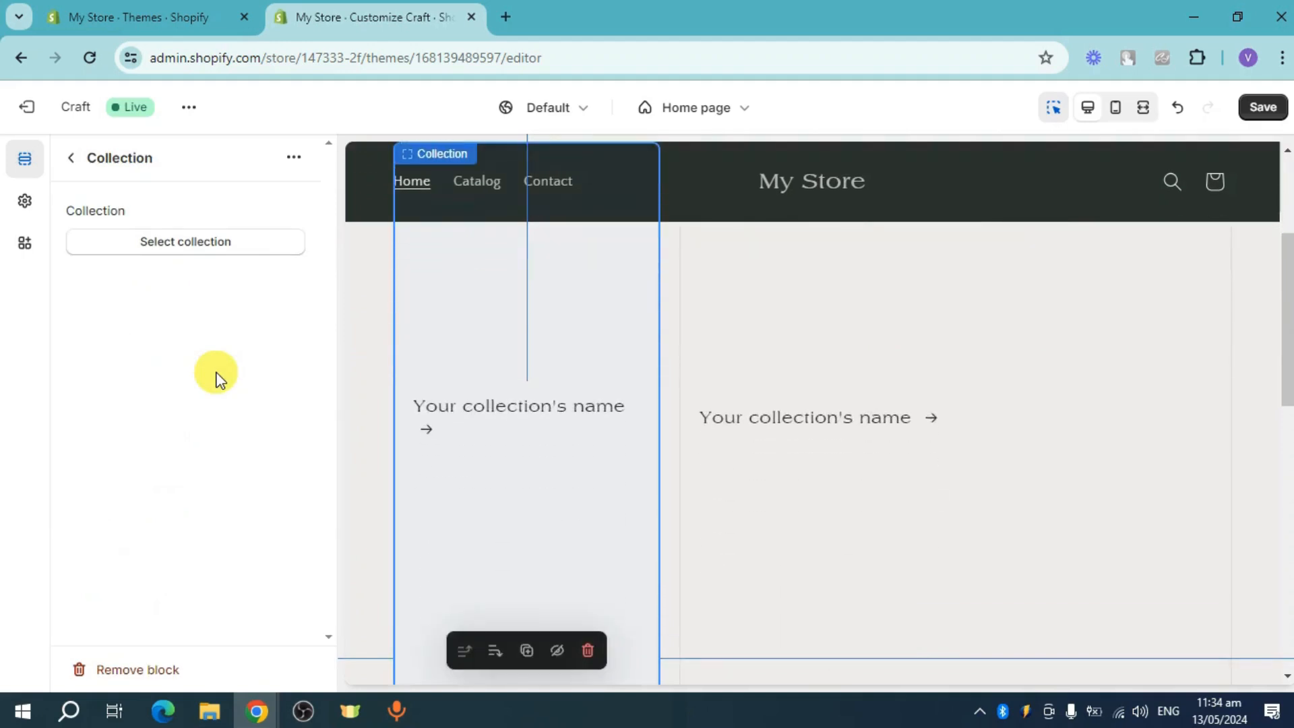
click(202, 243)
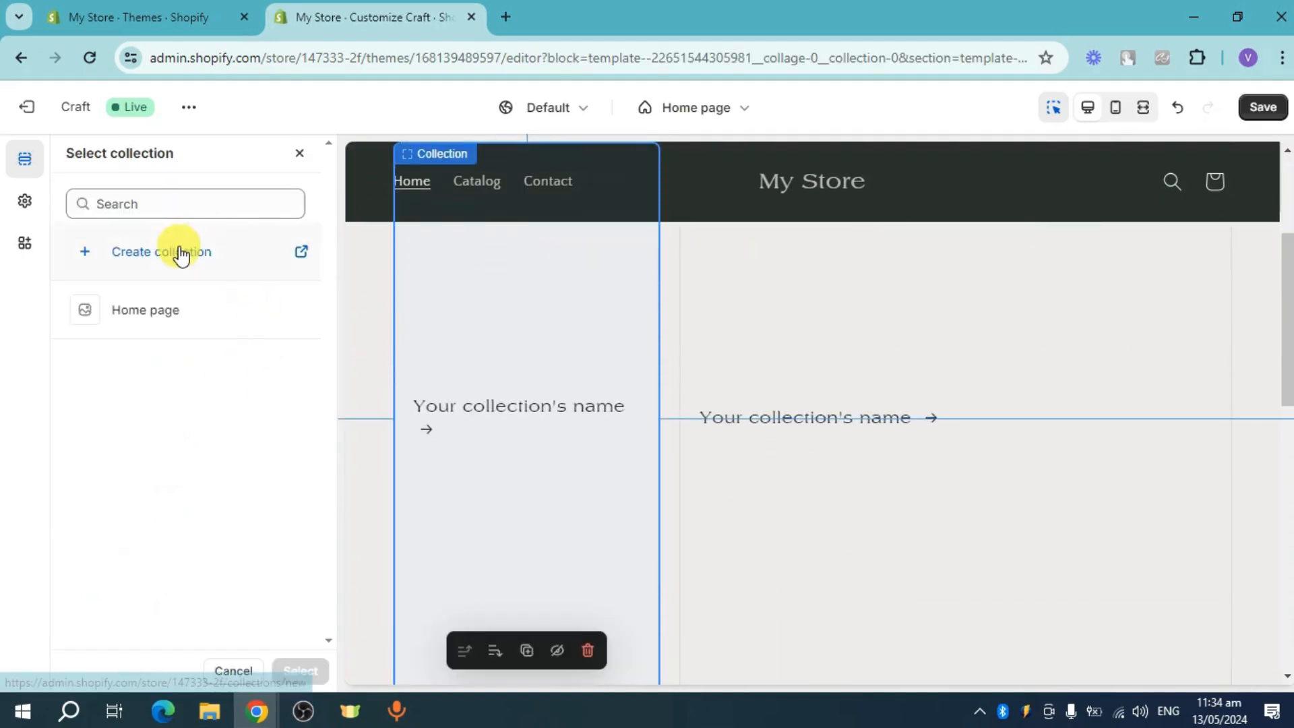
click(145, 322)
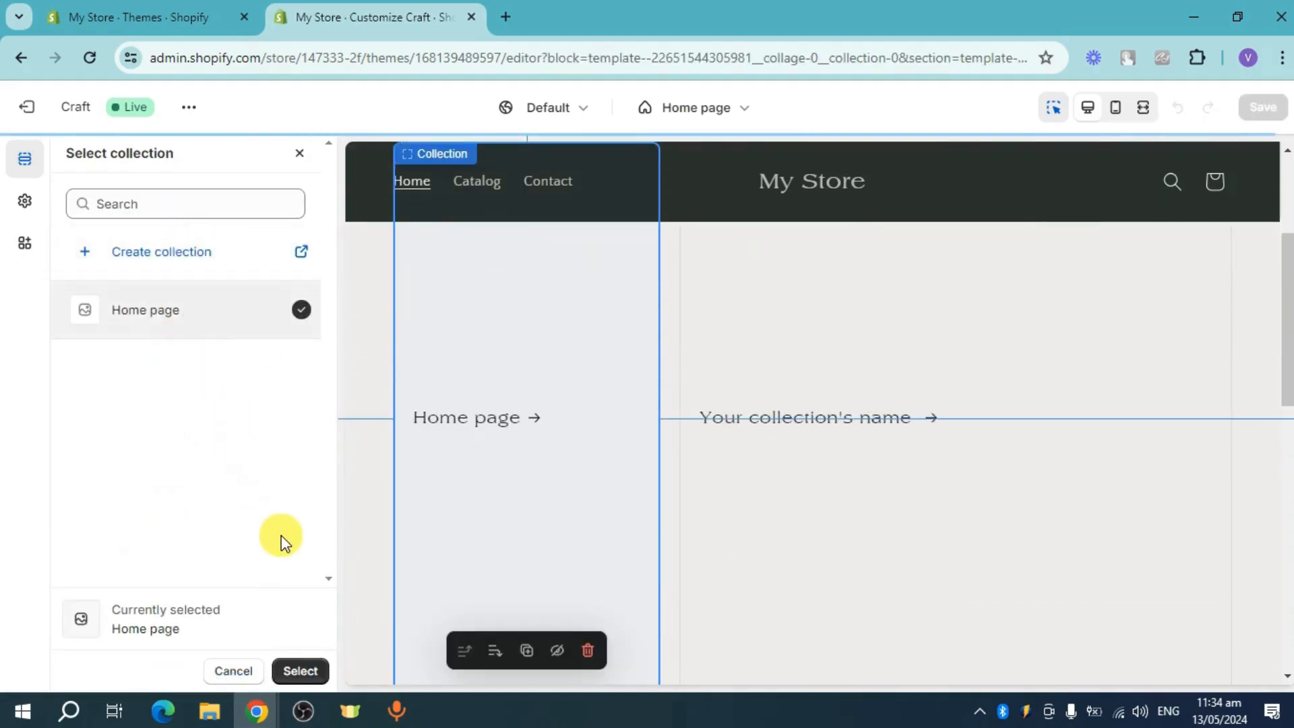
click(299, 671)
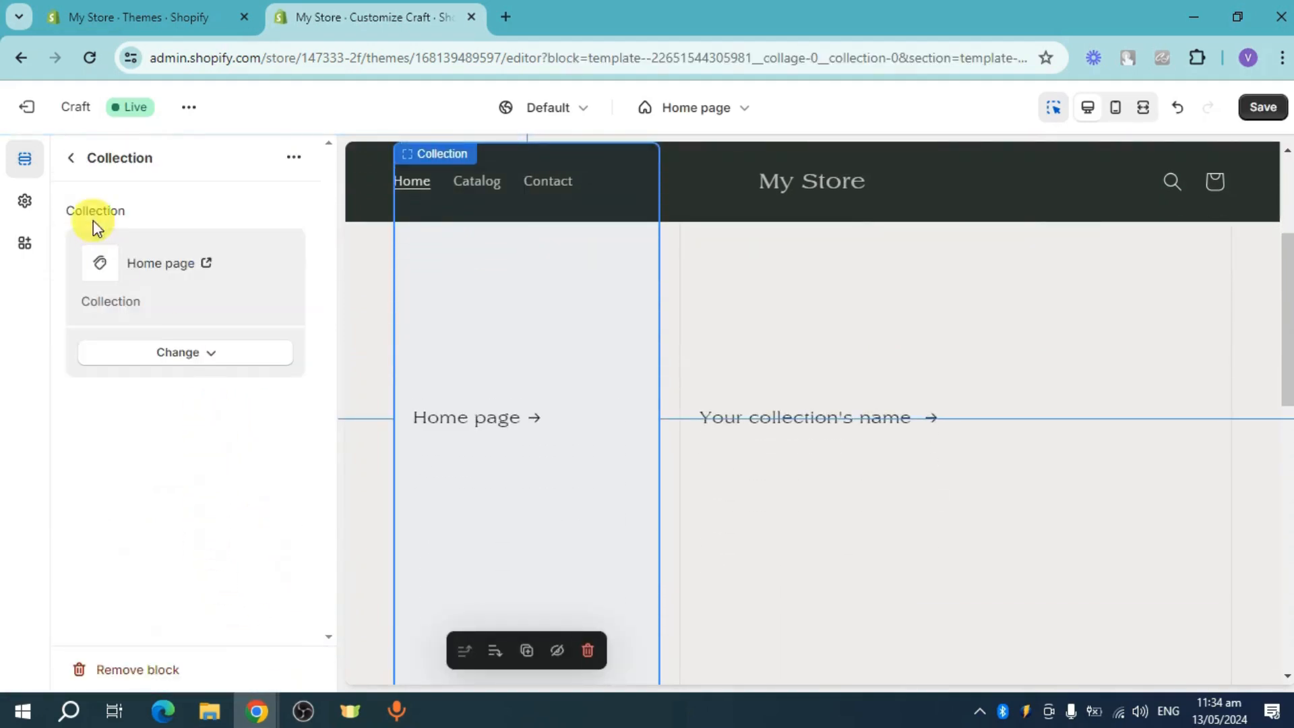
click(71, 158)
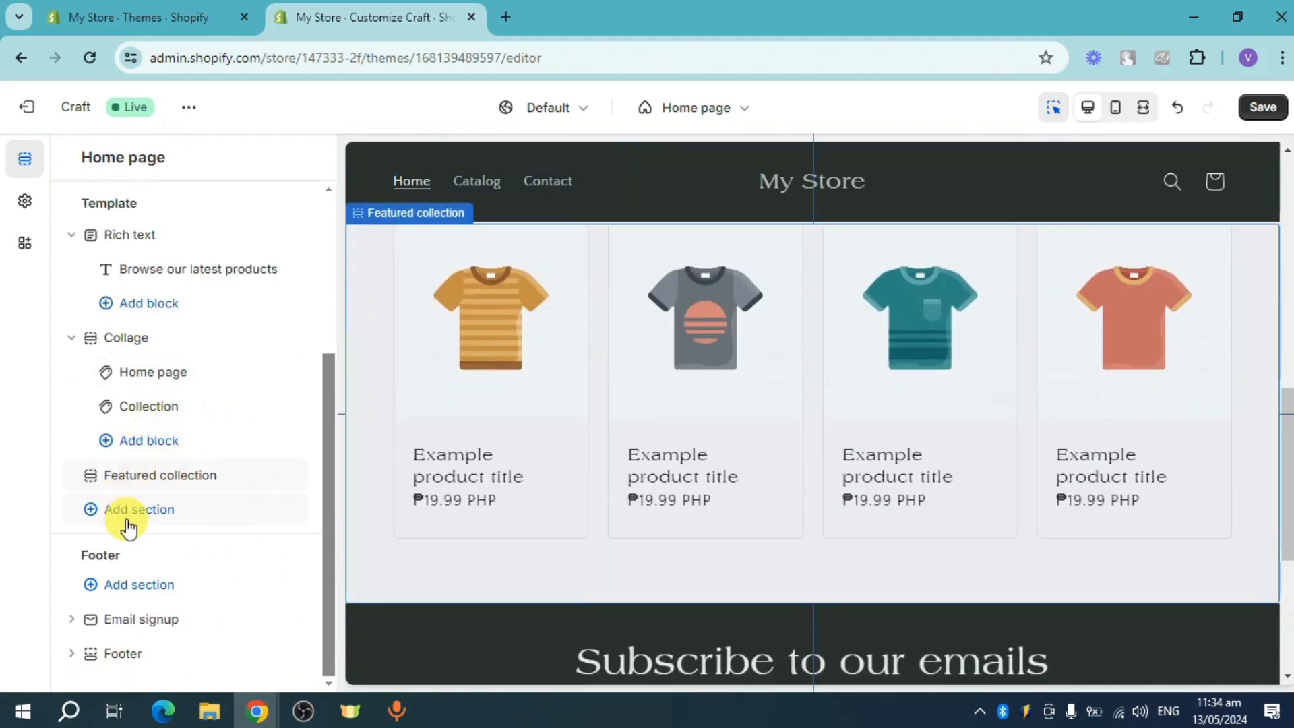
Add a Blog posts section to the home page template below the Featured collection.
click(149, 523)
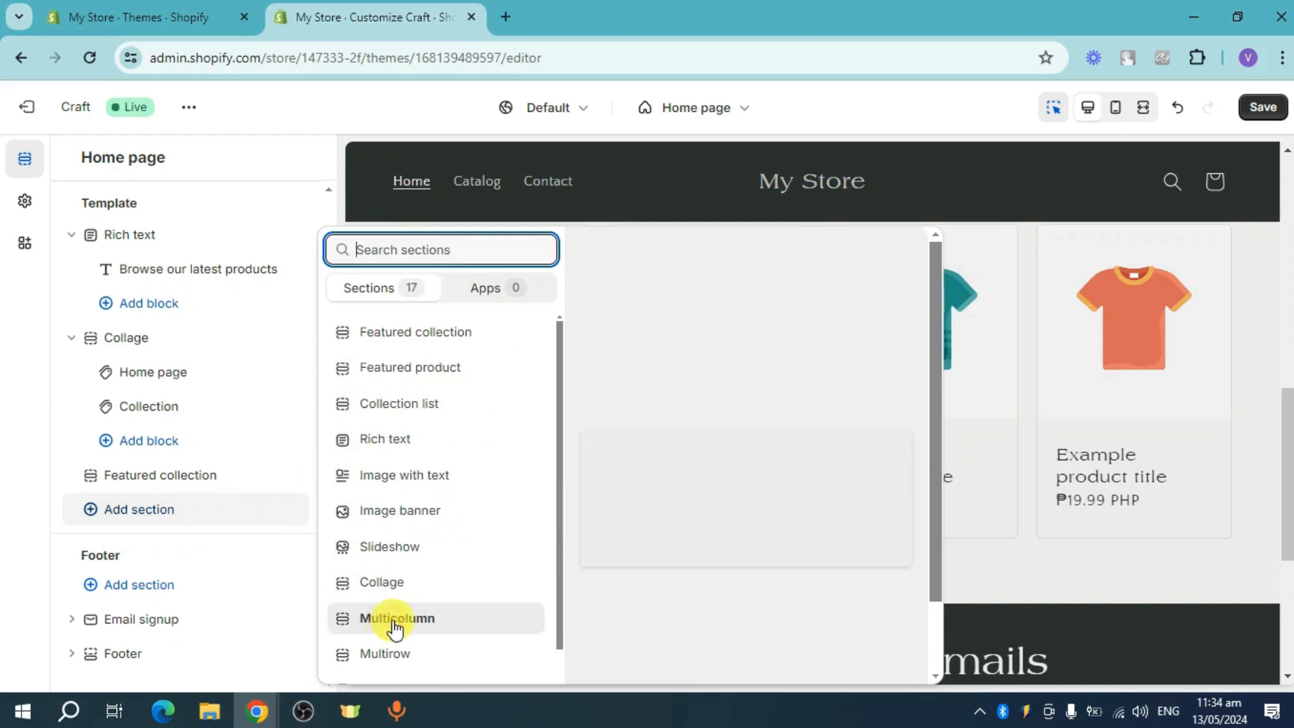
scroll(452, 569, down, 3)
scroll(453, 566, down, 2)
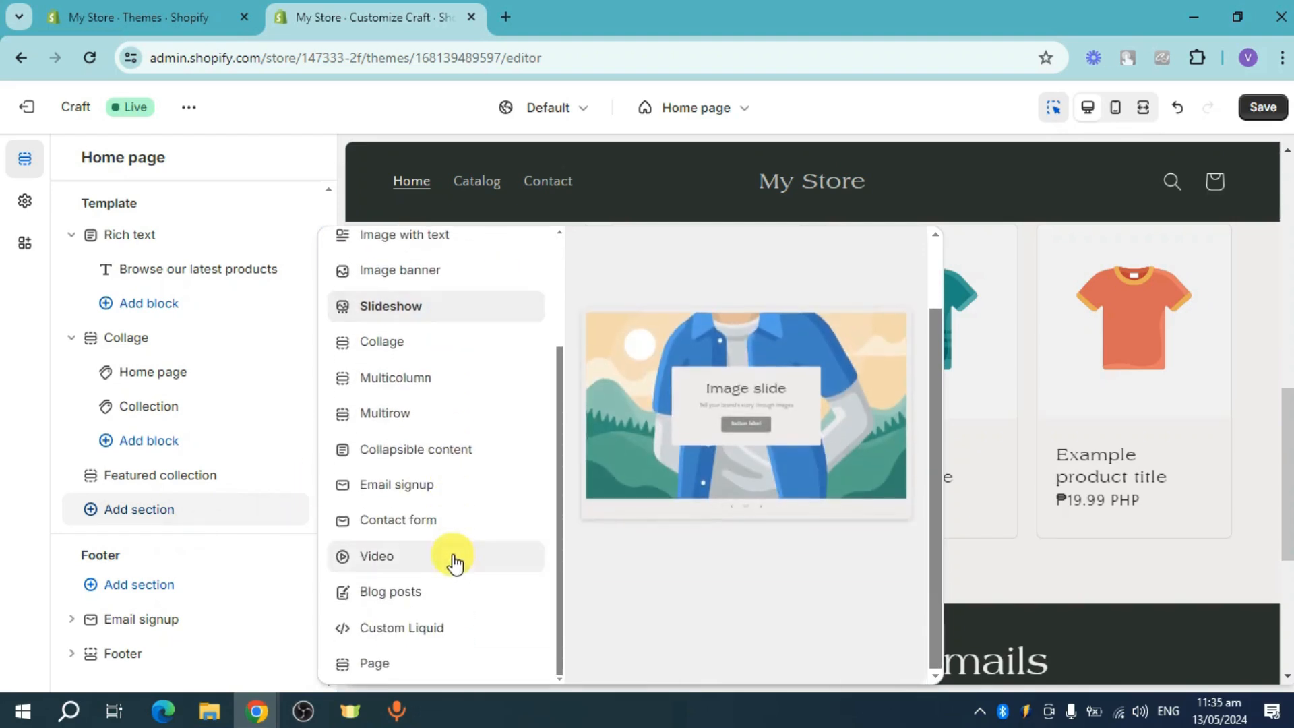
click(425, 593)
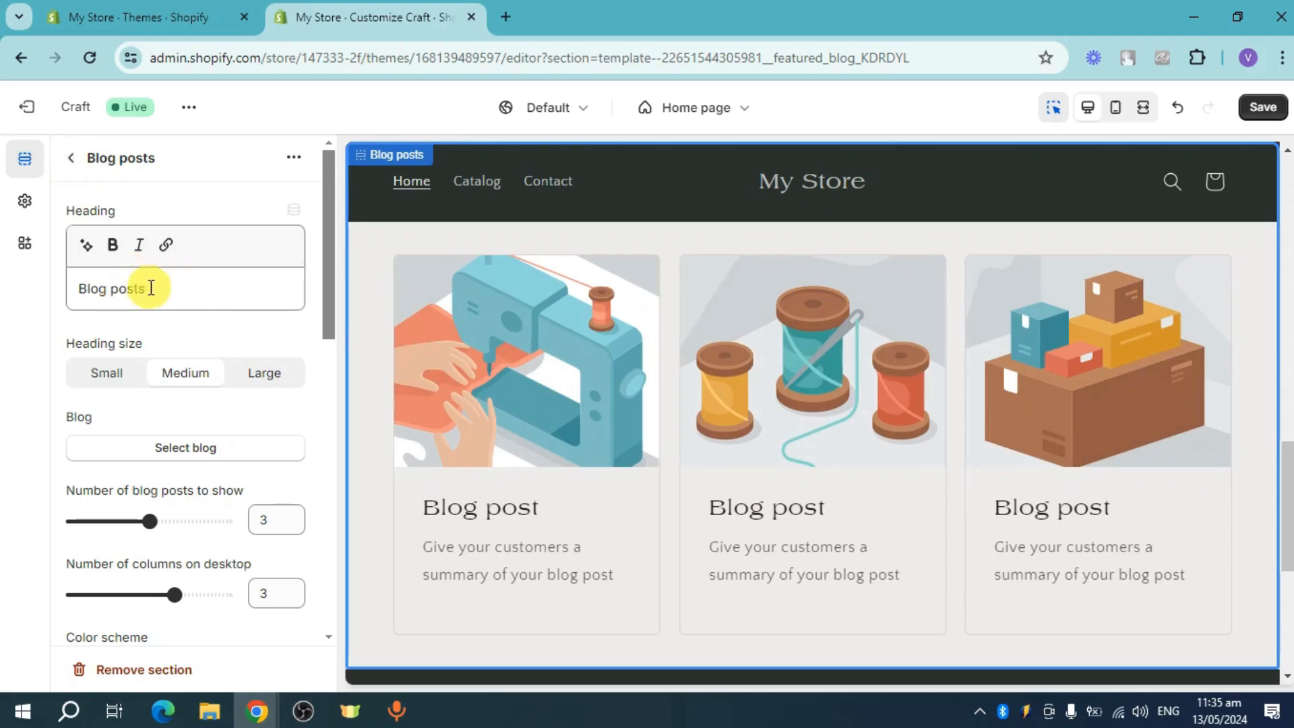
Change the Blog posts section's heading to "Blog for you" and return to the section list.
double_click(127, 288)
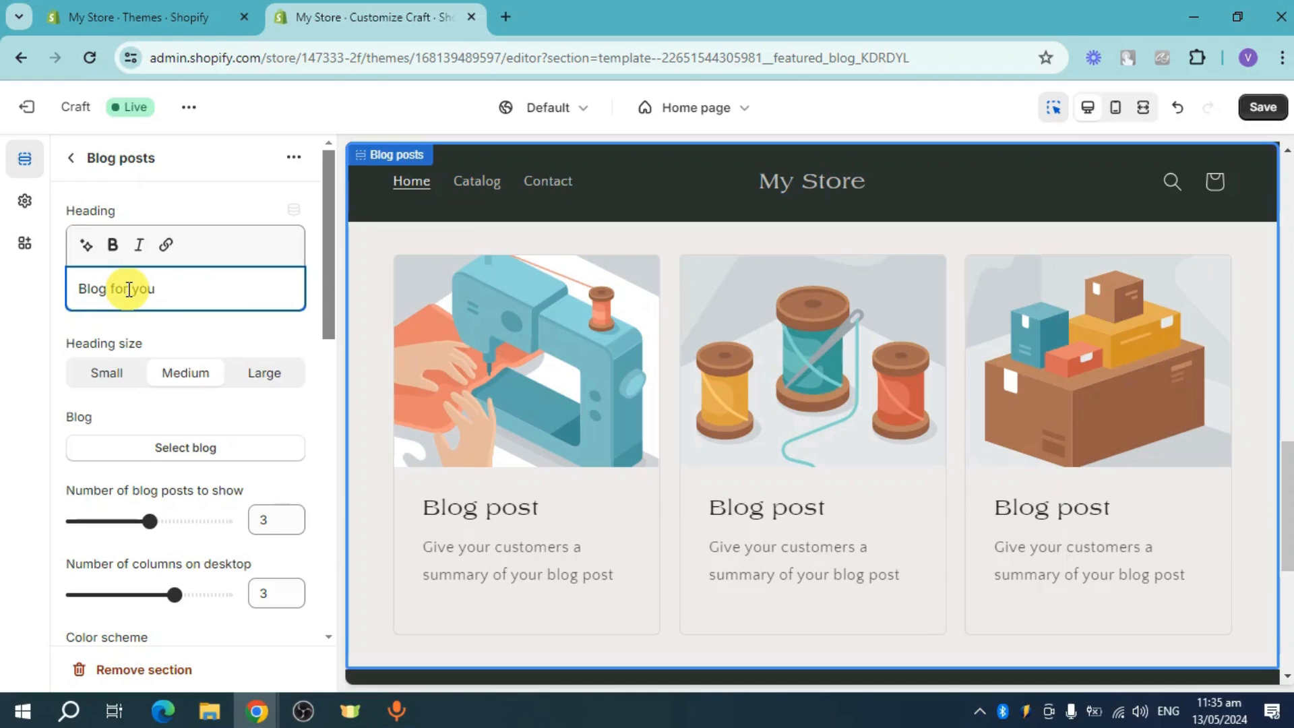
text(for you)
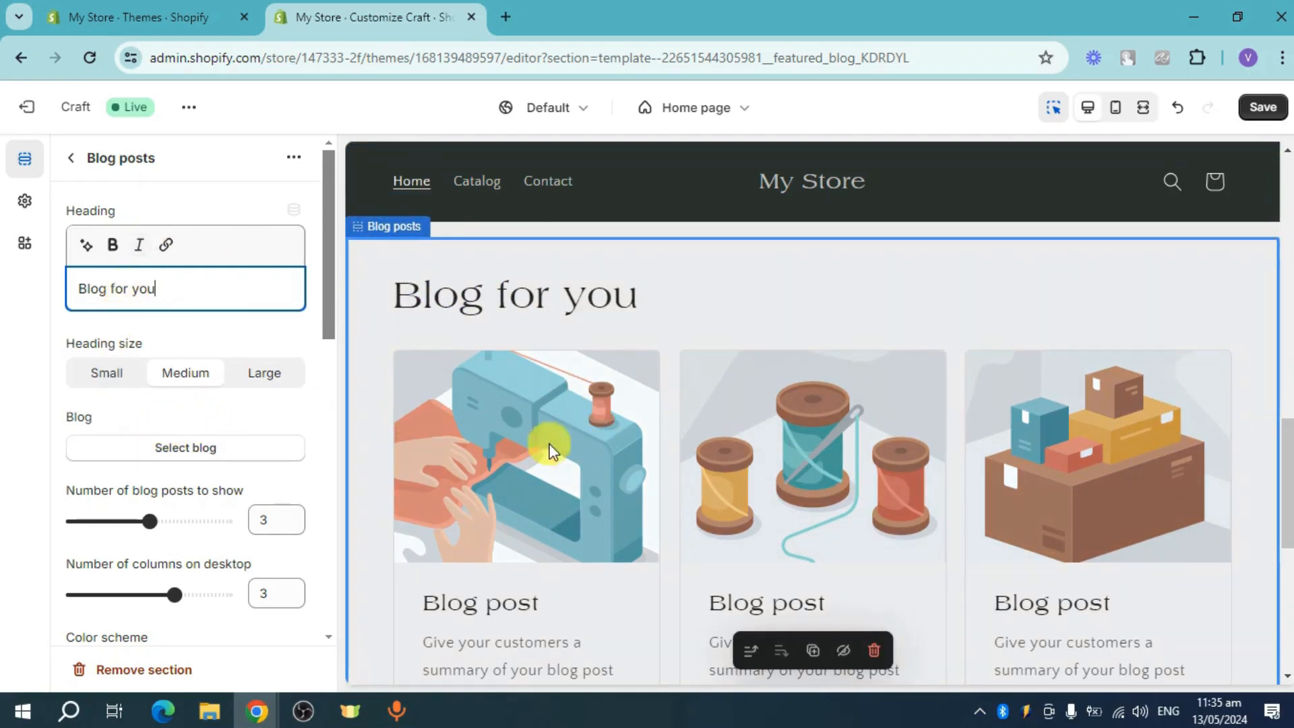
scroll(153, 397, down, 3)
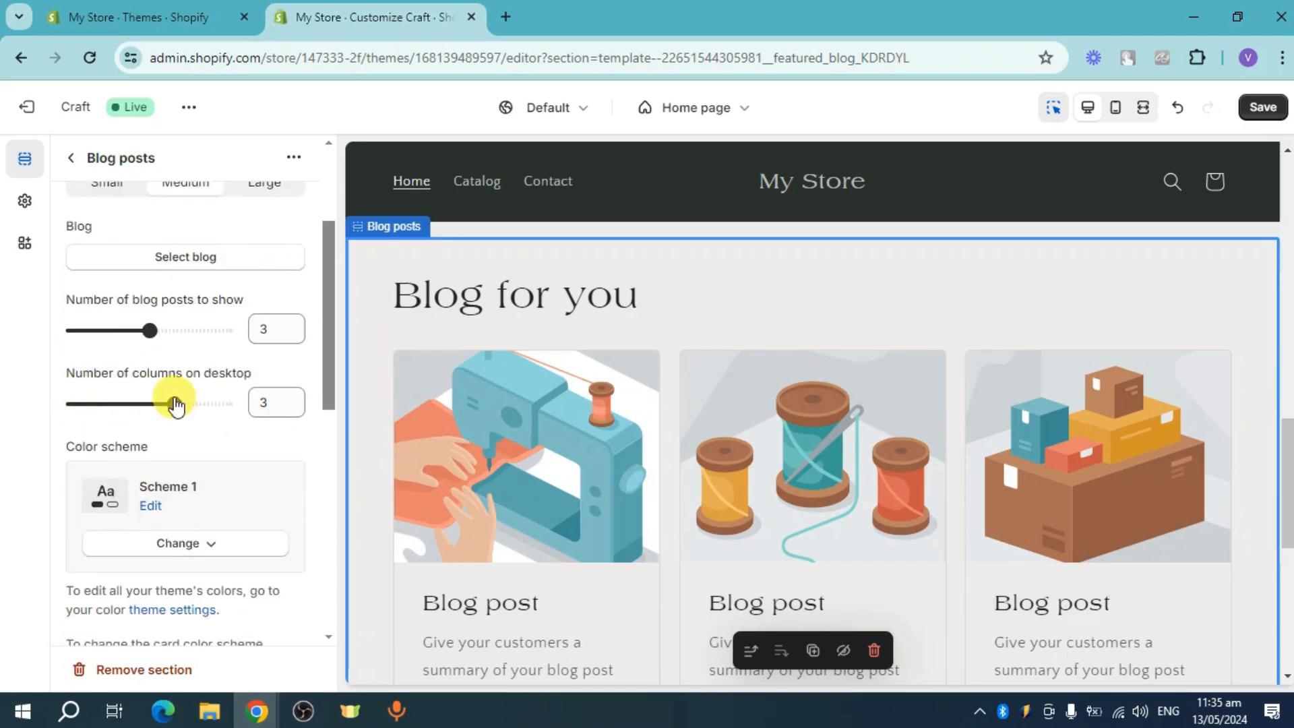
click(65, 160)
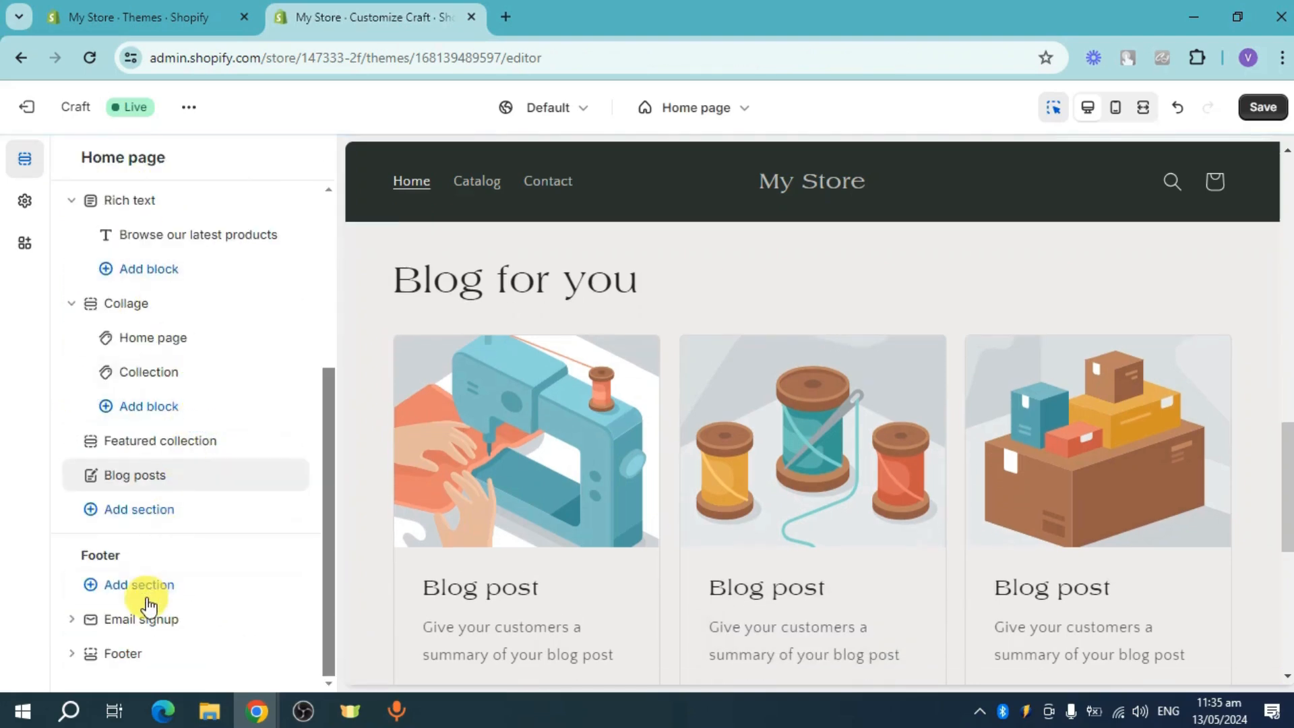
Preview the Email signup and Footer sections and open the Footer section's settings.
mouse_move(144, 617)
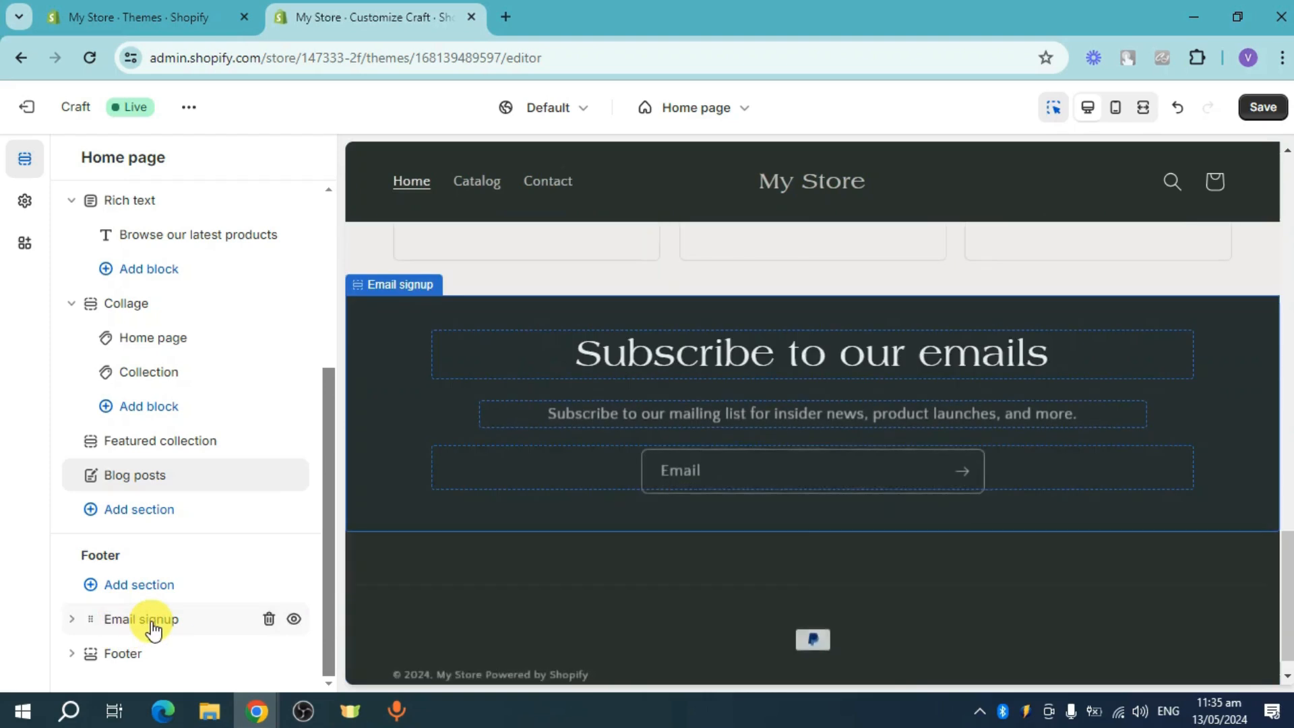
mouse_move(131, 662)
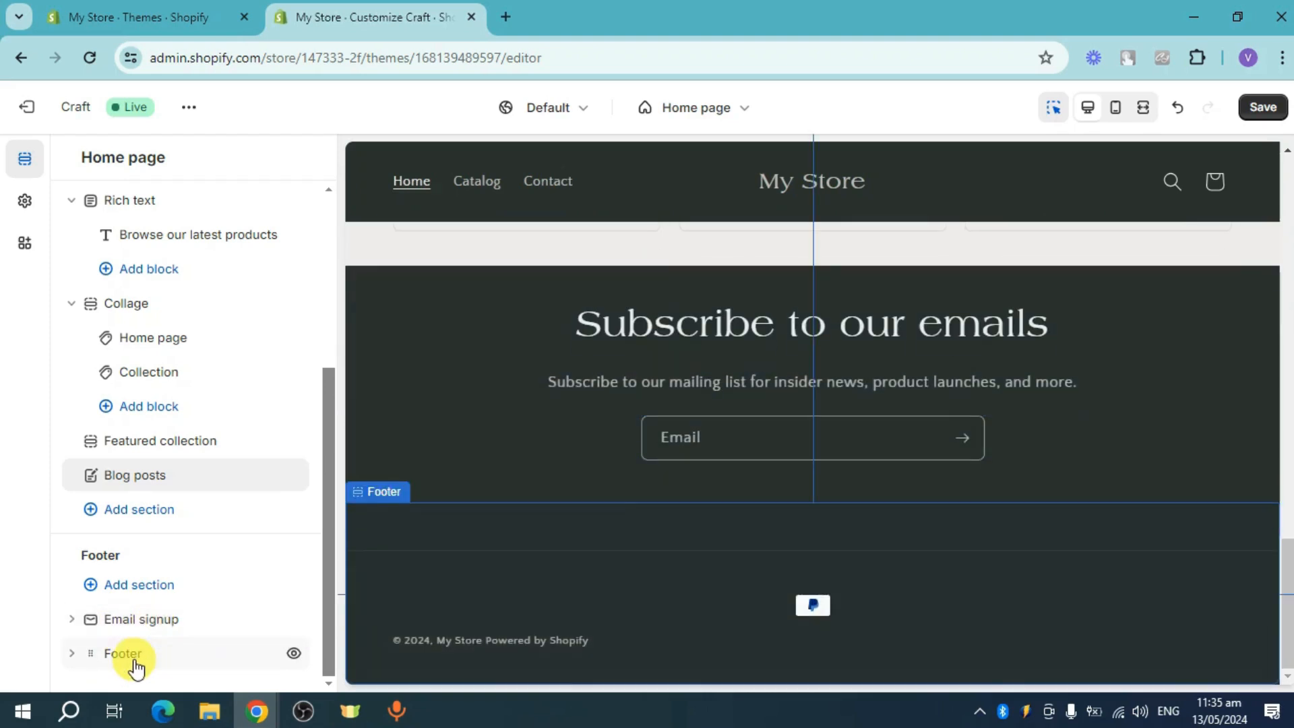
click(133, 662)
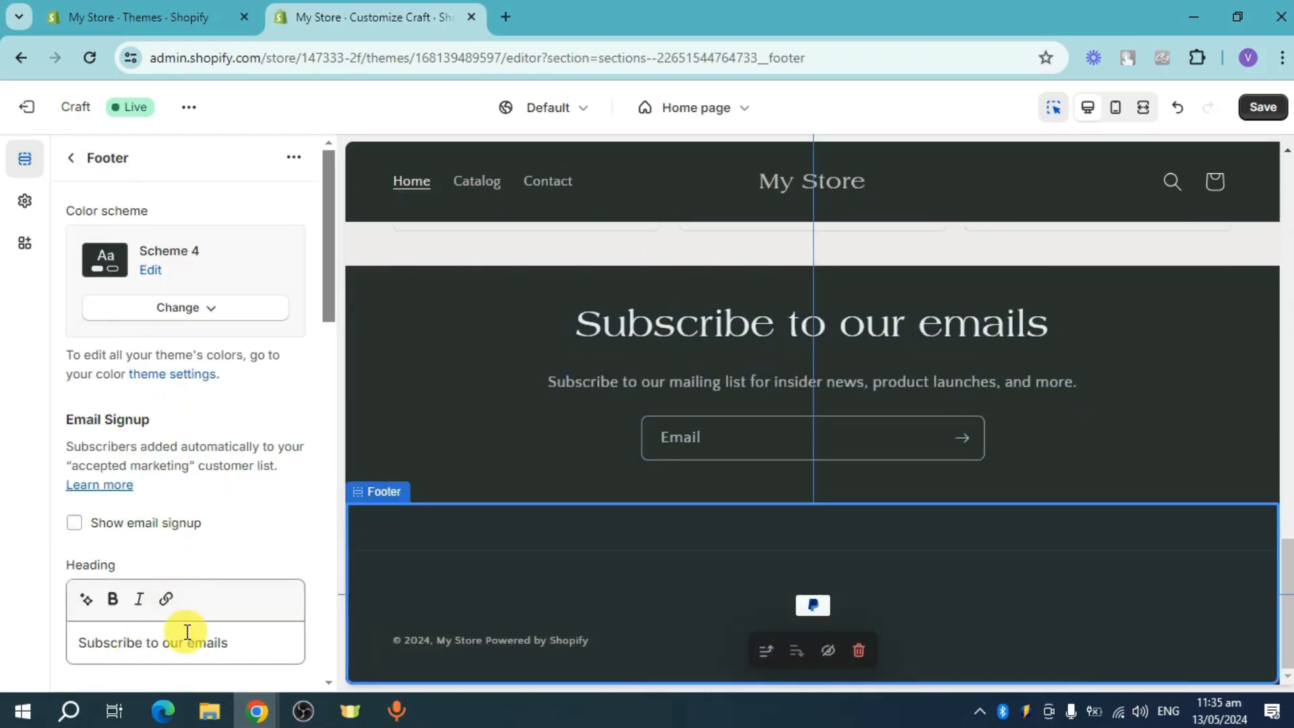